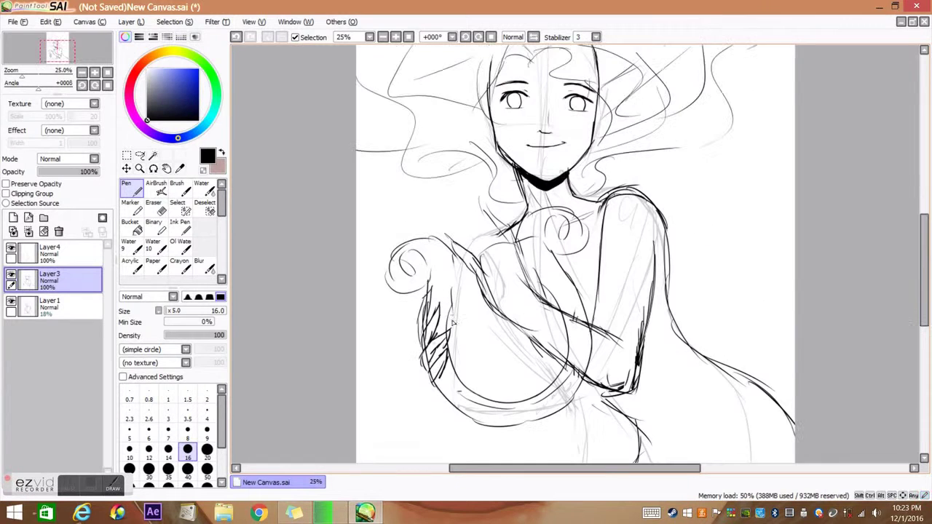
- Sketch a stroke at the harp top on Layer4 and vertical harp strings on Layer3
scroll(757, 269, down, 2)
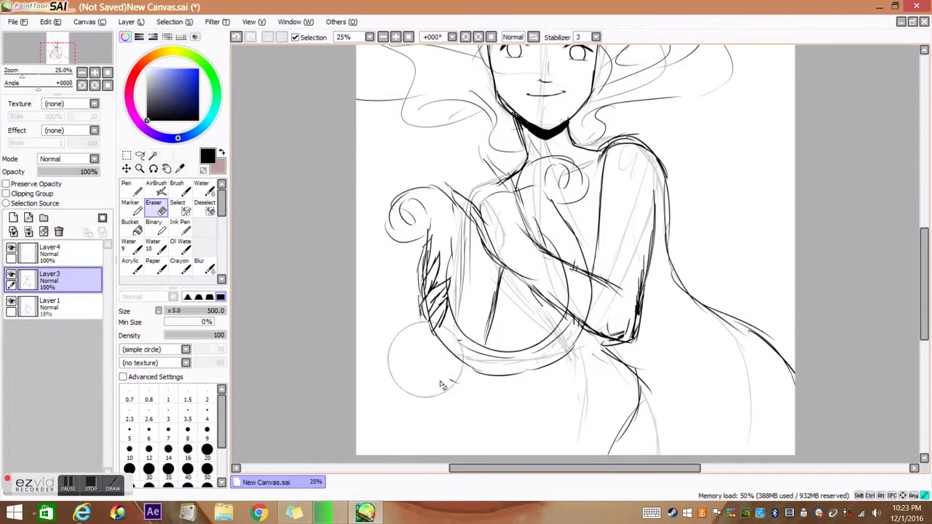
click(49, 252)
mouse_move(521, 156)
mouse_down()
mouse_move(481, 175)
mouse_move(495, 306)
mouse_up()
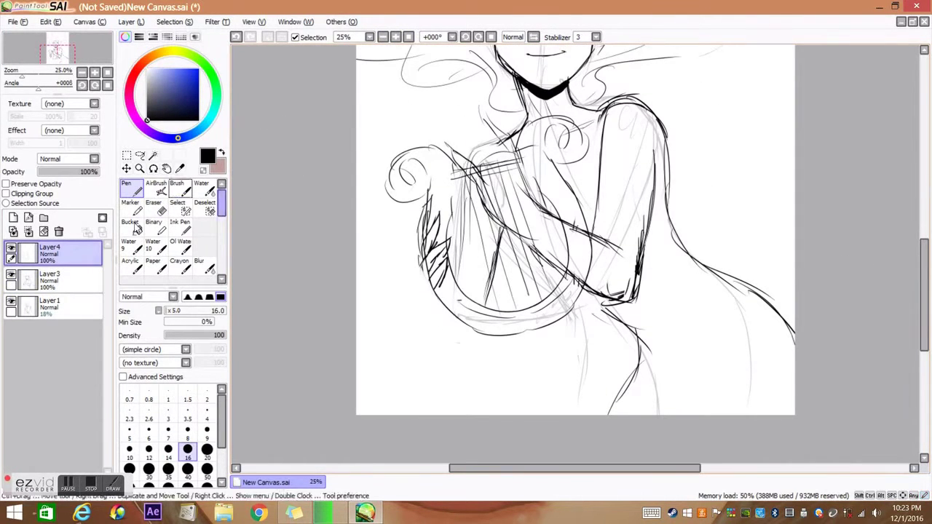
click(49, 279)
drag(513, 139, 452, 144)
scroll(540, 204, down, 1)
scroll(765, 149, up, 1)
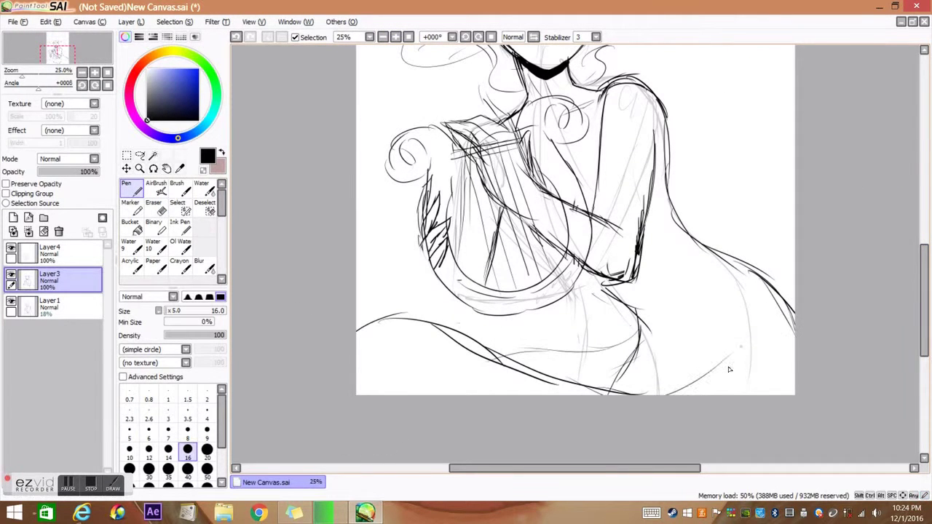
scroll(729, 369, up, 2)
- Fade the sketch by lowering Layer4's opacity to 37%
click(396, 38)
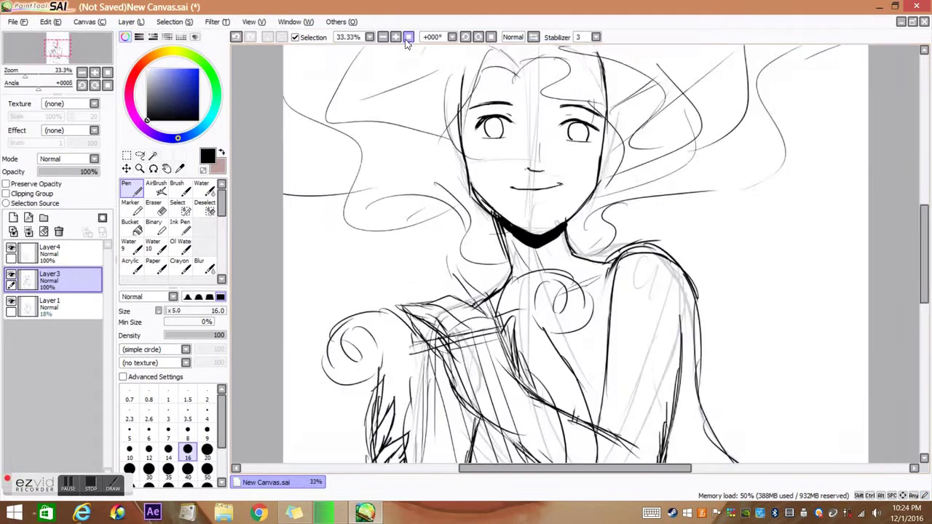
click(407, 37)
click(50, 305)
click(49, 252)
drag(95, 171, 60, 171)
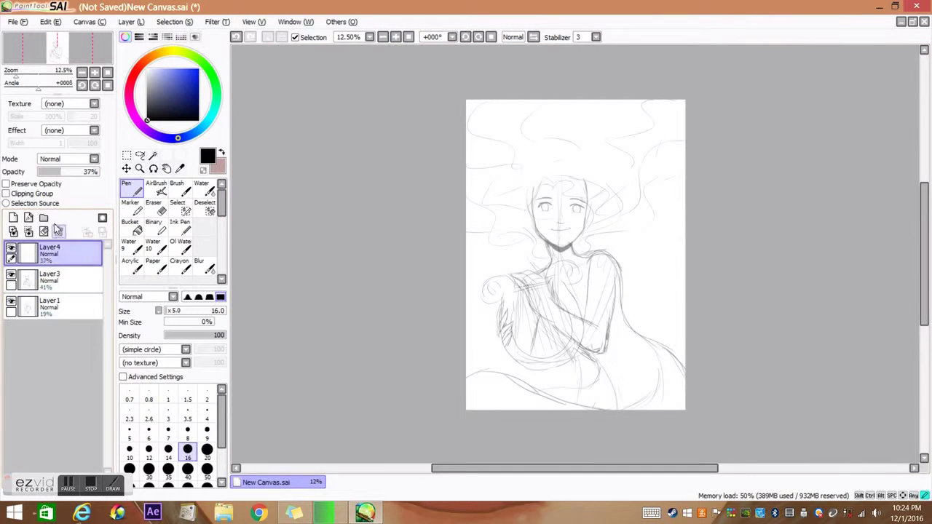
- Add a layer set with Layer5 and bucket-fill it dark blue as the background
click(44, 217)
click(13, 218)
click(129, 226)
click(410, 291)
click(399, 37)
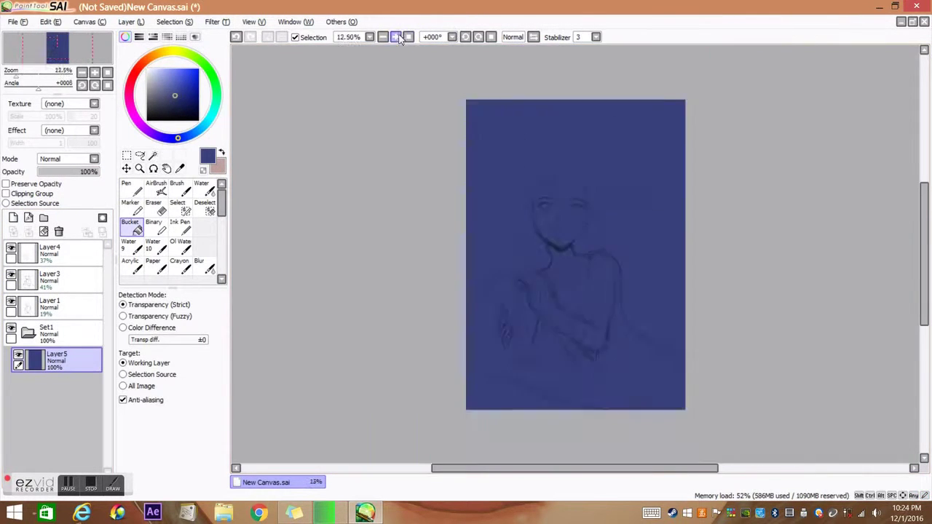
click(395, 37)
key(ctrl+z)
click(202, 83)
click(460, 273)
- On a new layer, paint the face, neck, chest, arm and shoulder light blue
click(383, 37)
click(13, 218)
click(162, 69)
key(minus)
key(n)
mouse_move(502, 175)
mouse_down()
mouse_move(526, 129)
mouse_move(568, 146)
mouse_up()
drag(539, 218, 517, 313)
drag(478, 281, 469, 346)
drag(474, 313, 509, 364)
- With a 500 brush, cover the remaining arm and body area in light blue
key(minus)
mouse_move(524, 313)
mouse_down()
mouse_move(612, 270)
mouse_move(675, 397)
mouse_up()
scroll(676, 397, down, 2)
drag(604, 298, 648, 364)
drag(539, 226, 466, 306)
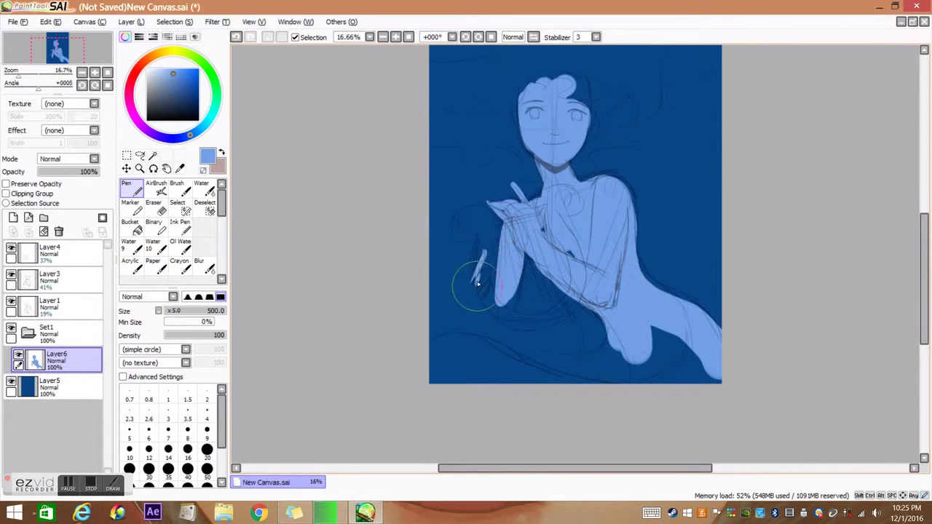
drag(437, 342, 560, 364)
drag(656, 328, 694, 364)
scroll(693, 364, up, 2)
- On a new layer, block in the hair in brighter blue around the head and top
click(13, 217)
click(194, 79)
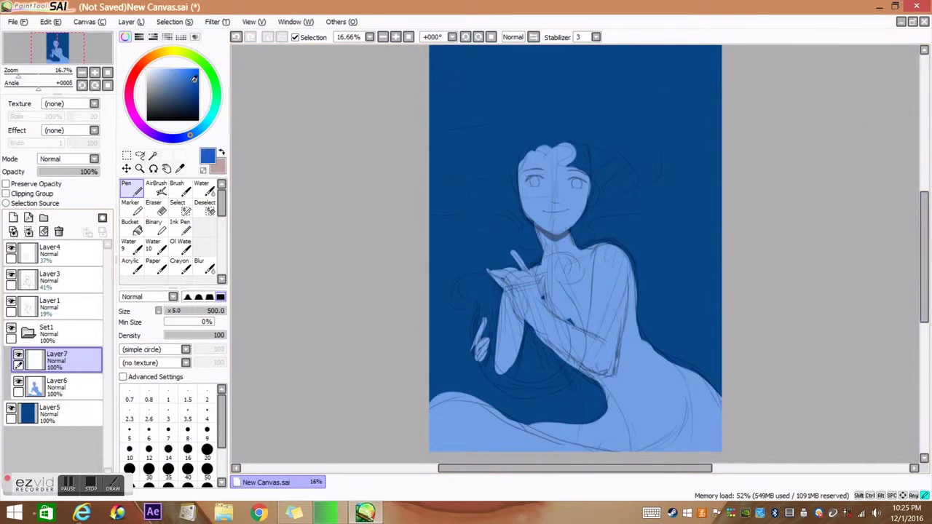
key(minus)
mouse_move(469, 102)
mouse_down()
mouse_move(509, 157)
mouse_move(524, 218)
mouse_up()
drag(509, 174, 571, 190)
mouse_move(580, 241)
mouse_down()
mouse_move(532, 219)
mouse_move(490, 93)
mouse_move(670, 145)
mouse_up()
drag(648, 212, 590, 156)
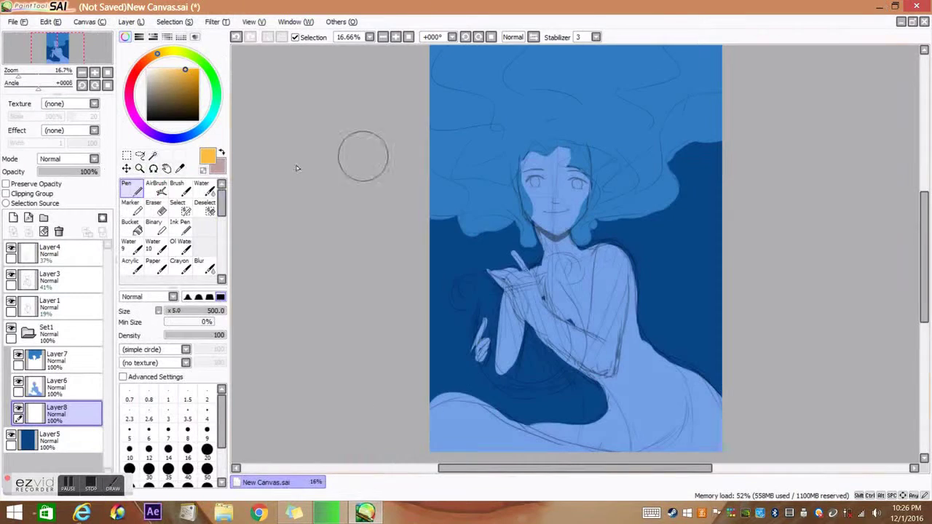
- Paint the harp frame's two orange curves and move Layer6 beneath harp layer Layer8
mouse_move(466, 295)
mouse_down()
mouse_move(481, 320)
mouse_move(571, 372)
mouse_up()
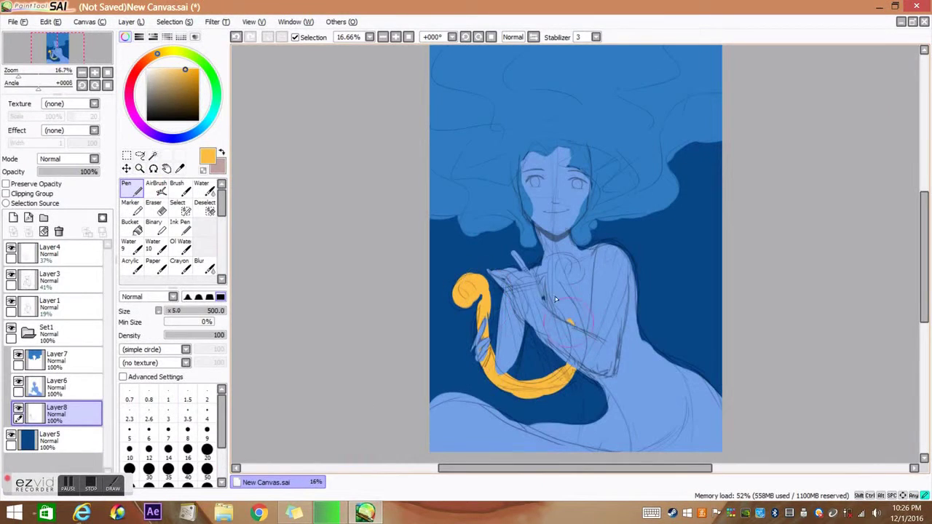
drag(57, 385, 57, 414)
drag(568, 270, 575, 371)
click(156, 208)
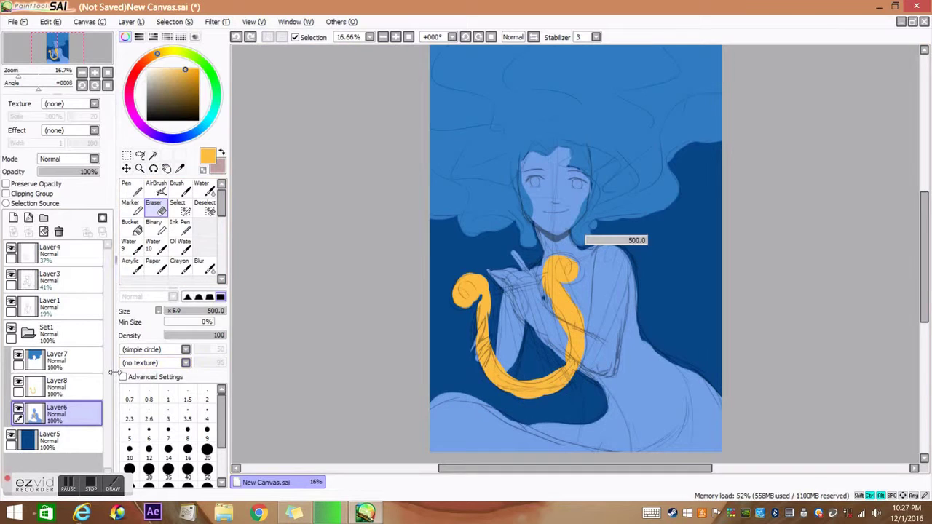
click(57, 385)
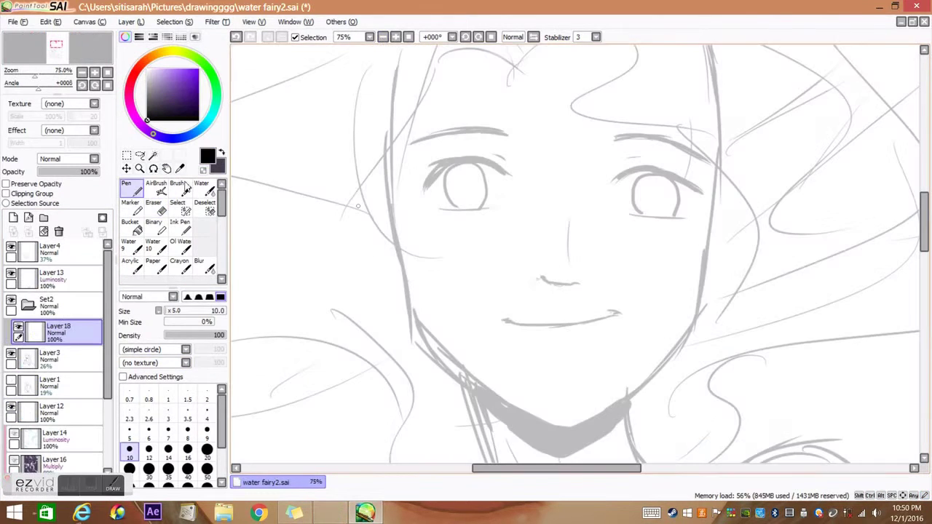
- Ink a long black jaw line on the left, undoing a stray cheek line
drag(409, 310, 513, 421)
key(ctrl+z)
drag(393, 69, 535, 417)
drag(710, 67, 632, 389)
key(ctrl+z)
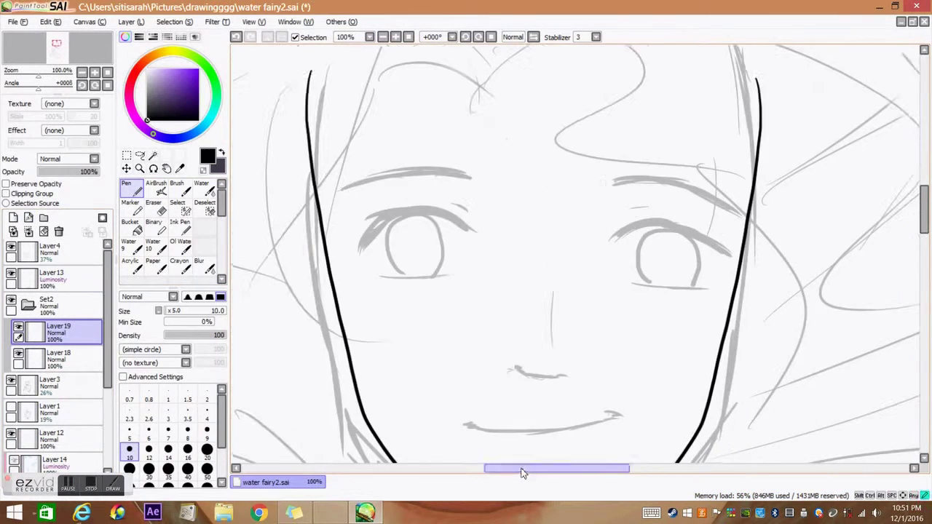
- Draw the right eyebrow in black
drag(603, 175, 667, 170)
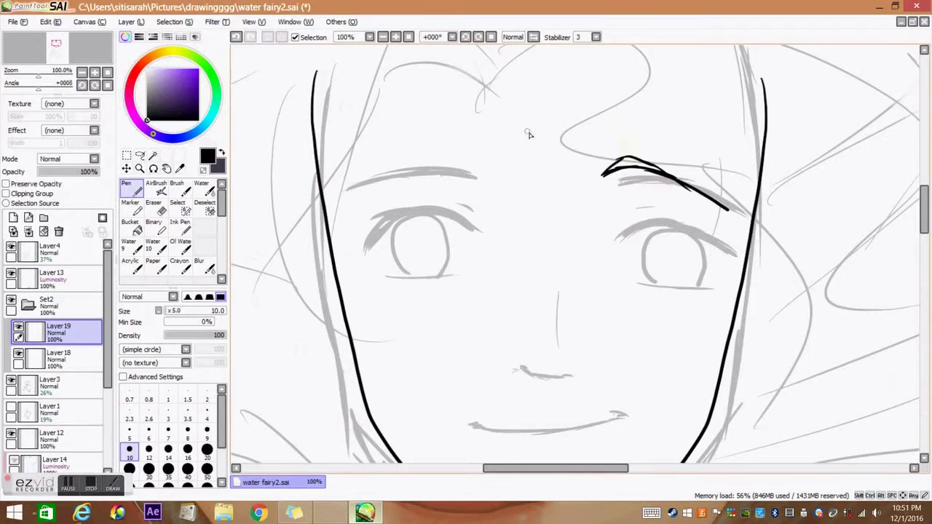
key(ctrl+t)
key(Return)
key(ctrl+z)
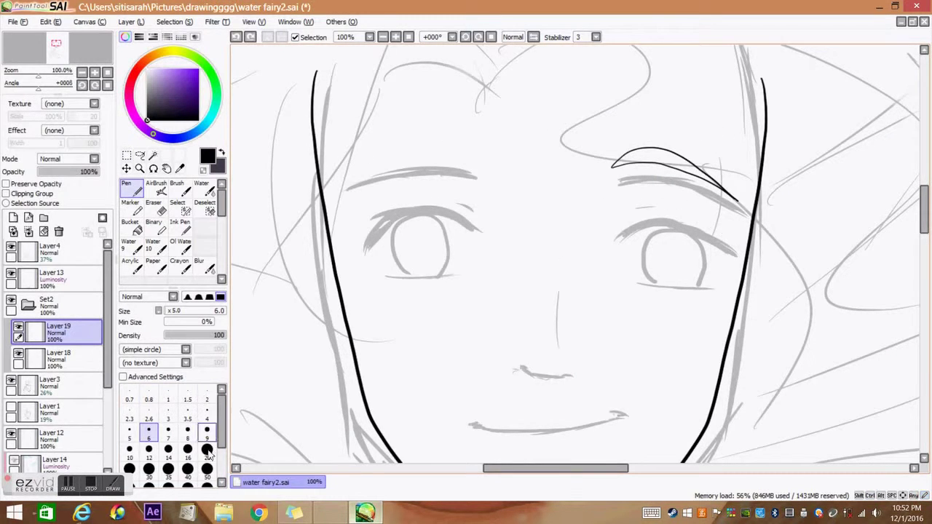
- Ink a thick size-20 upper eyelid over the right eye and thin its outer end
click(207, 450)
drag(610, 236, 735, 273)
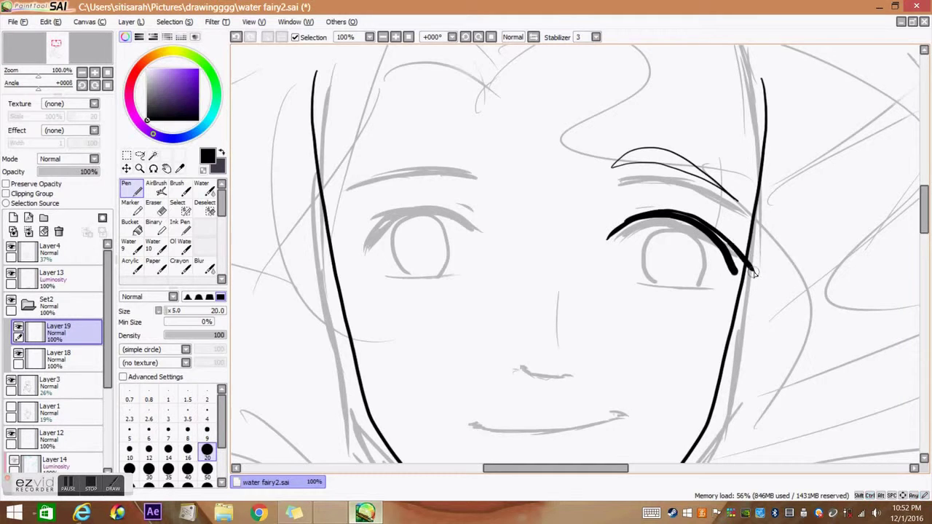
drag(665, 217, 597, 240)
key(e)
drag(736, 248, 727, 280)
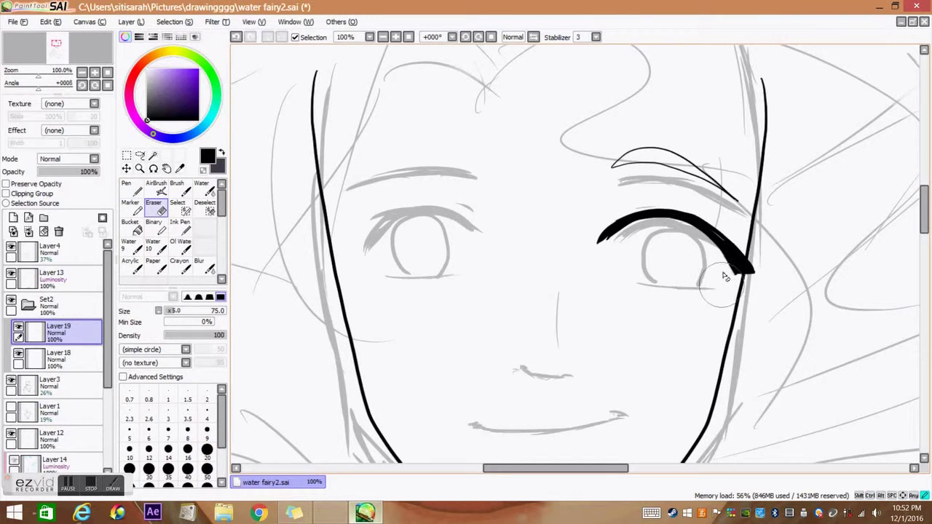
- Slightly resize the right eyebrow with a Ctrl+T transform
key(n)
key(ctrl+t)
drag(738, 146, 757, 145)
click(138, 388)
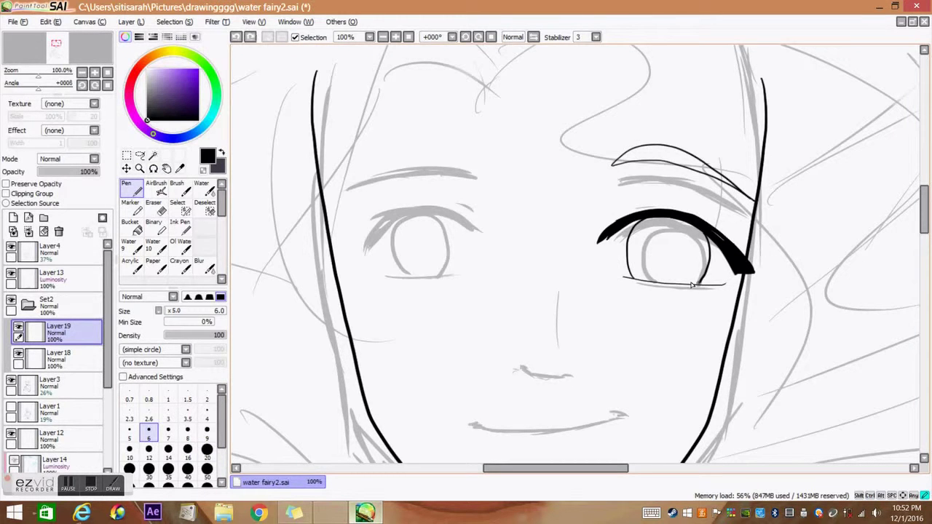
- Adjust the eye and eyebrow with a transform, then ink a thick lash over the left eye
scroll(666, 206, down, 2)
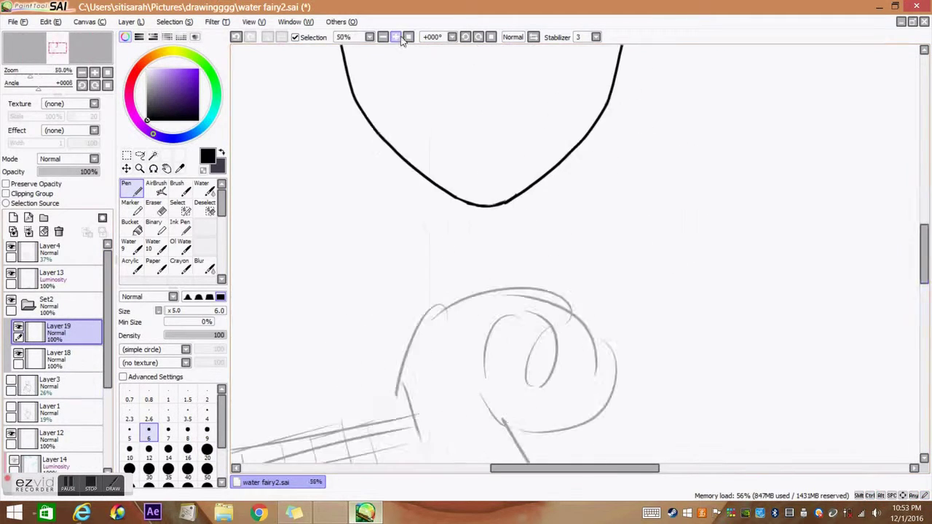
key(ctrl+t)
key(Return)
scroll(641, 94, up, 2)
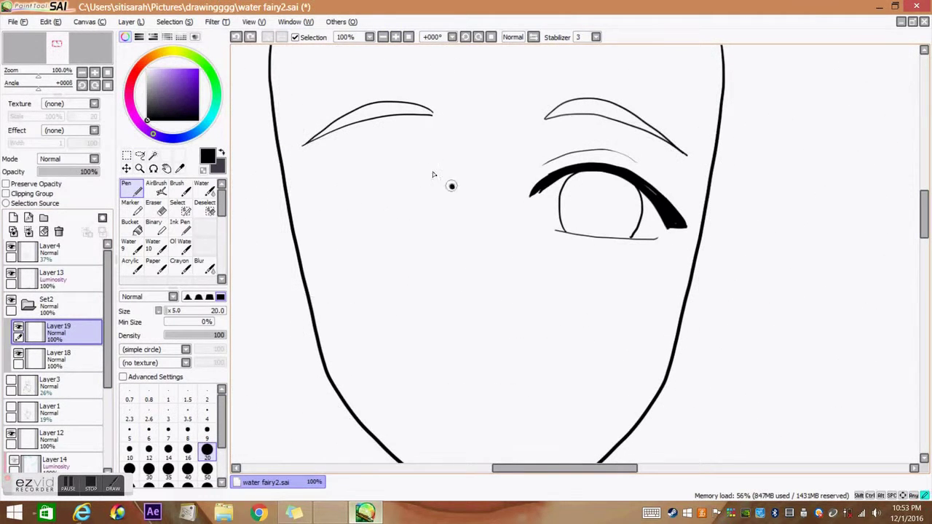
drag(451, 186, 324, 200)
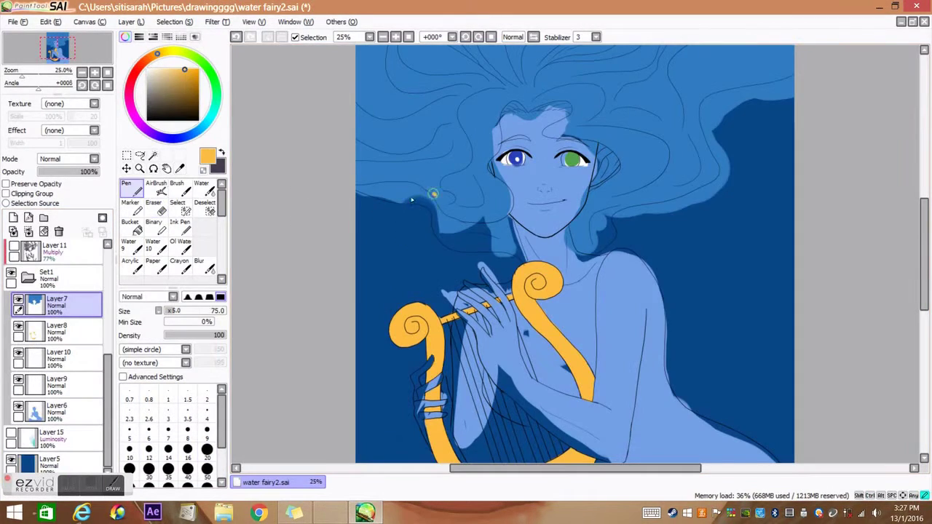
- Erase the hair at the upper right and stray figure colour near the hand
key(e)
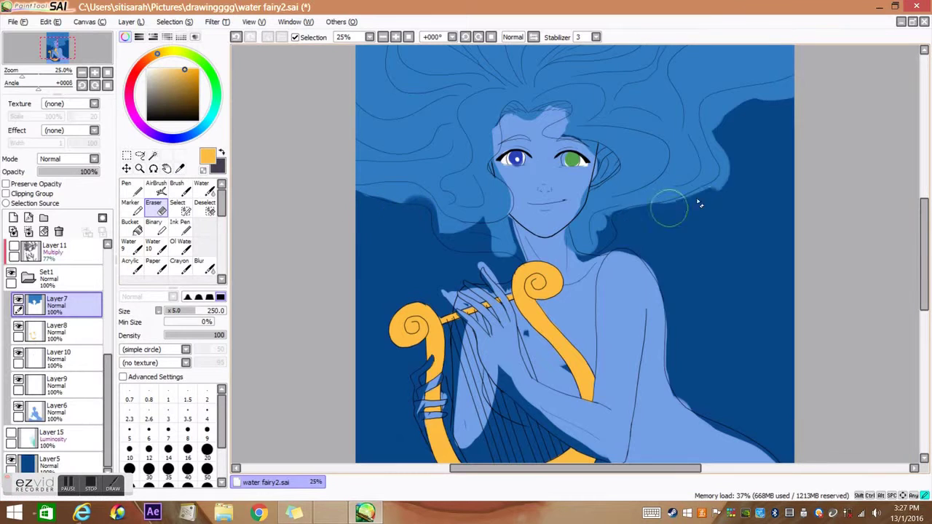
scroll(728, 167, up, 2)
drag(793, 120, 719, 195)
drag(430, 299, 483, 311)
ctrl+shift+click(482, 312)
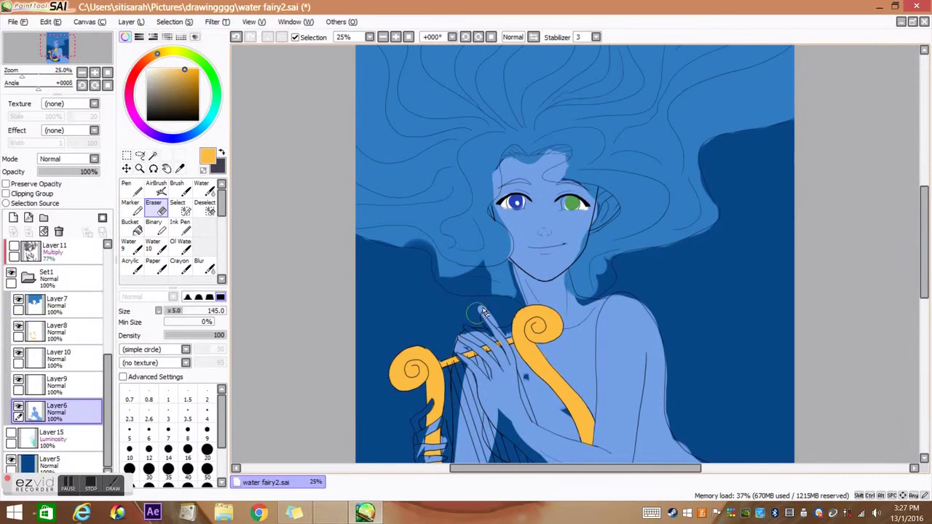
- Extend the blue hair colour over the background at left on Layer7
alt+click(477, 157)
ctrl+shift+click(497, 186)
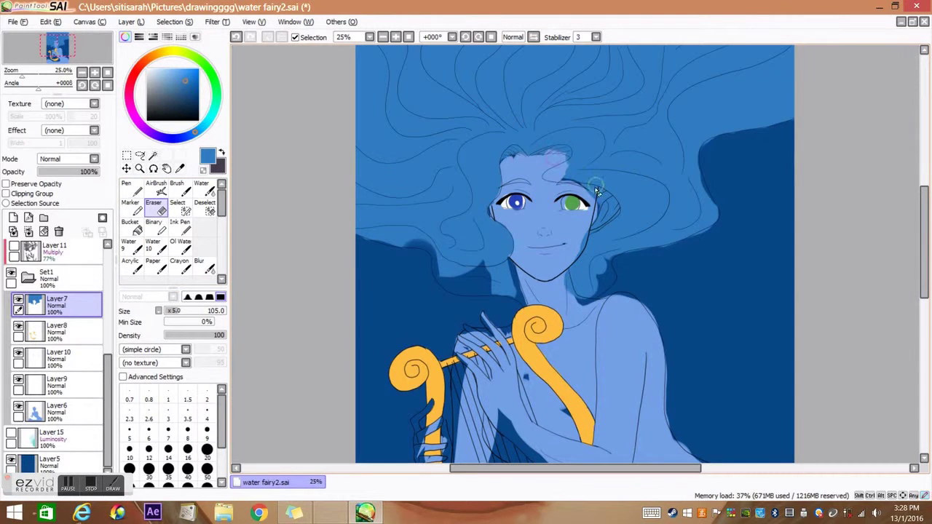
key(n)
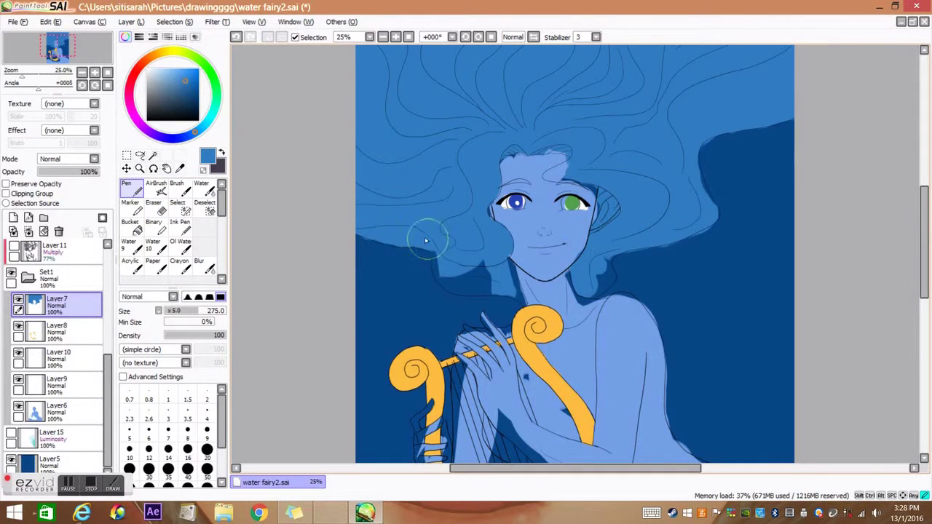
drag(426, 240, 490, 288)
drag(918, 201, 919, 189)
- Add a new layer, then select Layer9 and zoom in to 75% on the eyes
key(e)
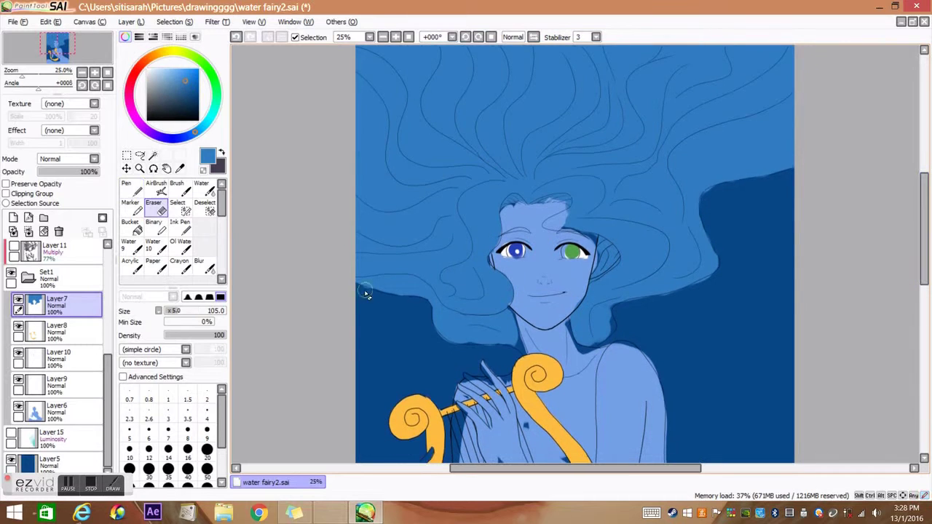
key(ctrl+shift+n)
key(n)
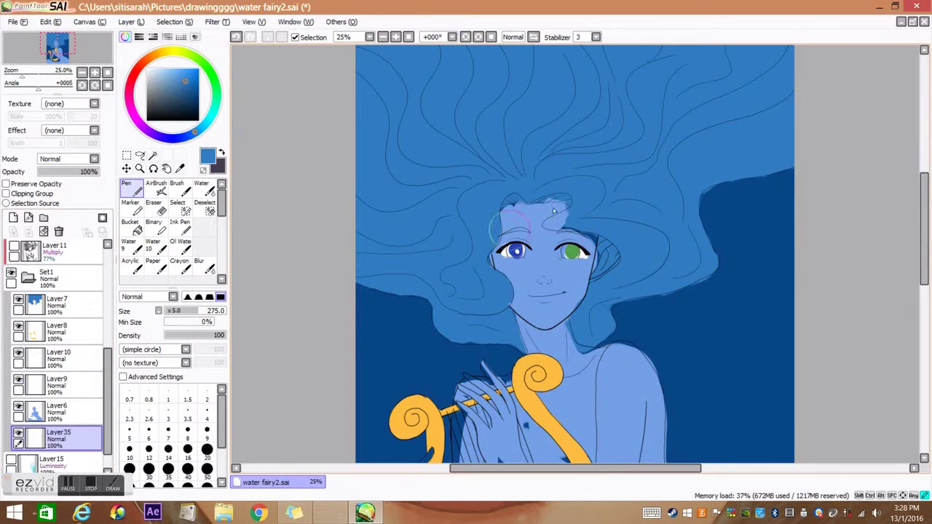
key(e)
click(59, 382)
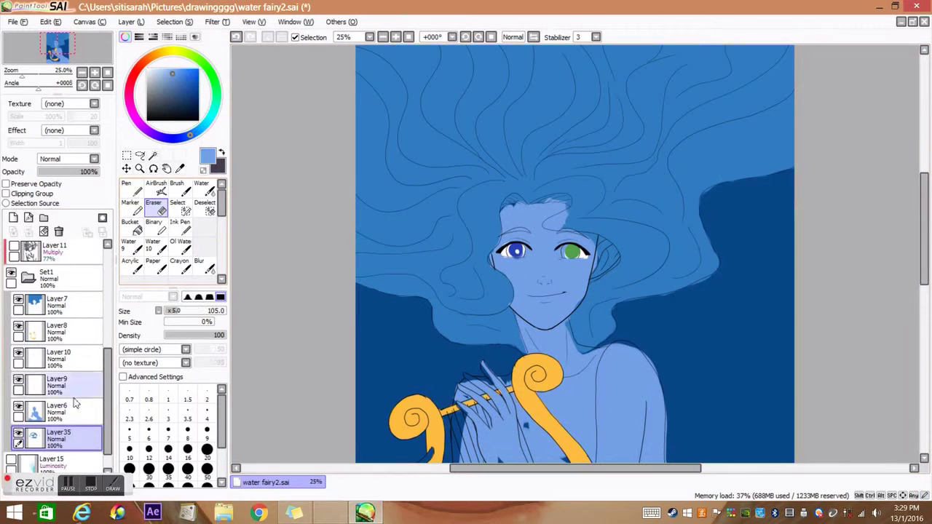
key(ctrl+plus)
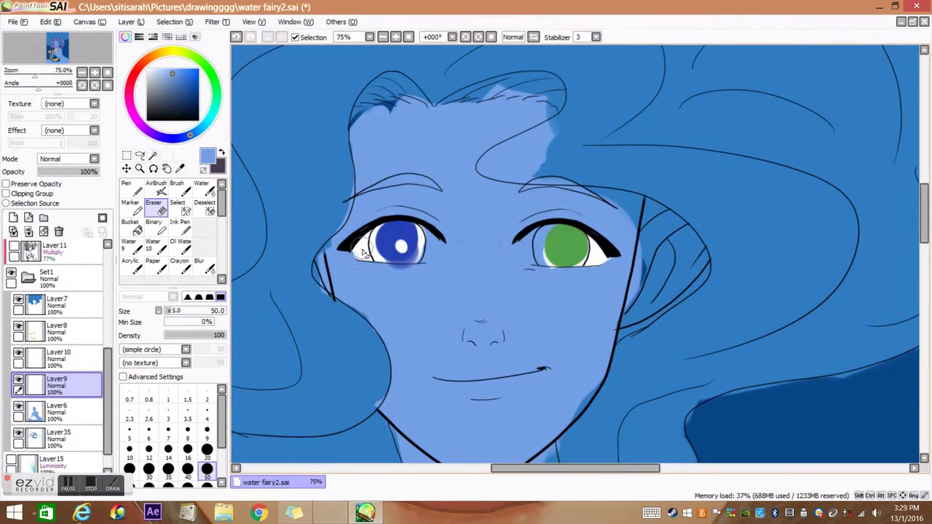
- Touch up the eyes on Layer10 with a smaller brush, sampling the blue and green iris colours
key(n)
drag(433, 231, 427, 249)
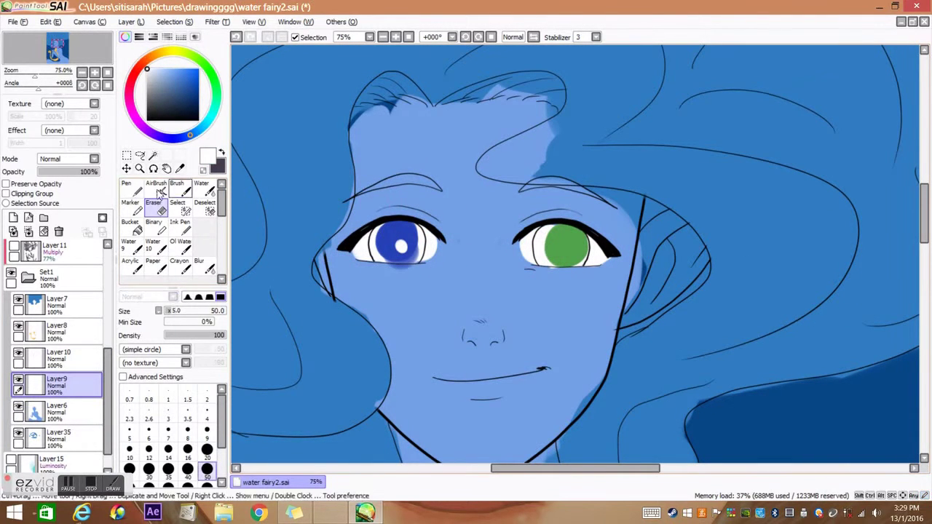
click(207, 468)
click(188, 84)
click(58, 357)
alt+click(546, 249)
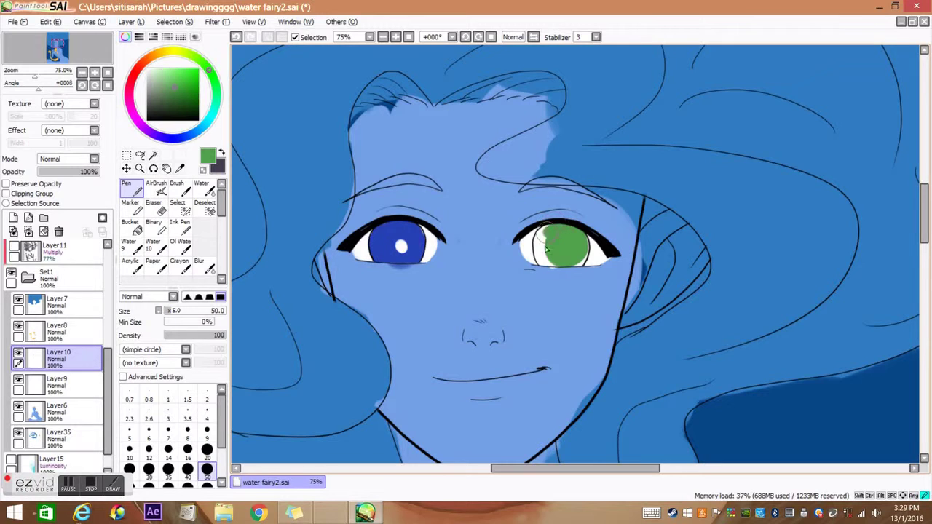
- Erase the iris highlights and stray paint beside the left cheek, undoing a bad stroke
key(e)
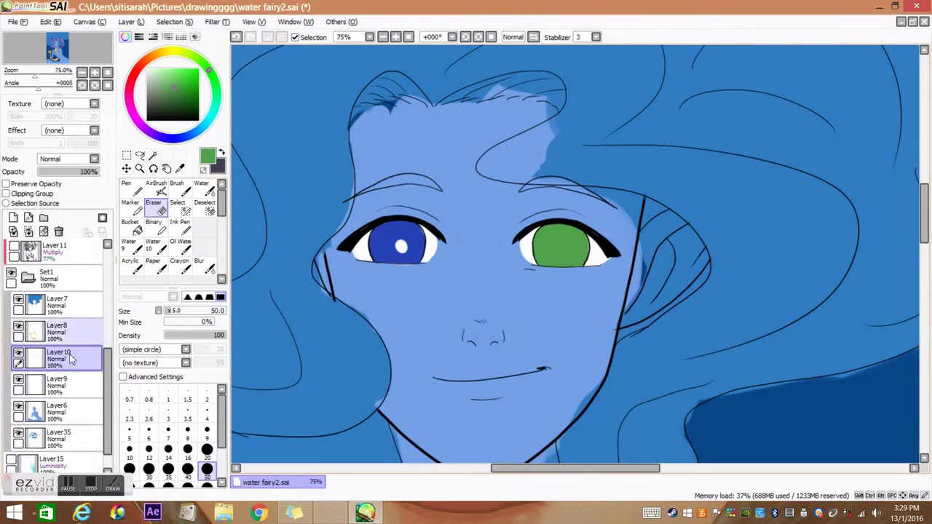
click(58, 411)
alt+click(321, 262)
ctrl+shift+click(313, 240)
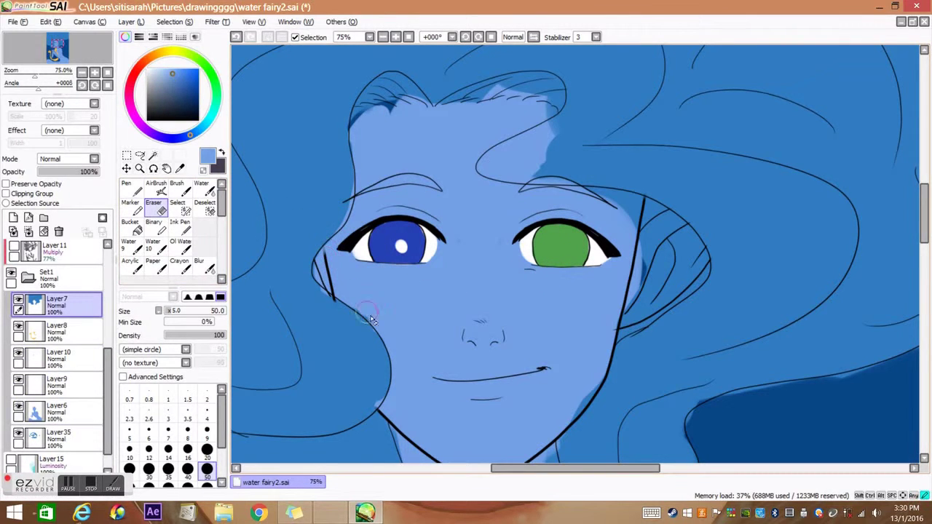
click(22, 408)
key(n)
key(ctrl+z)
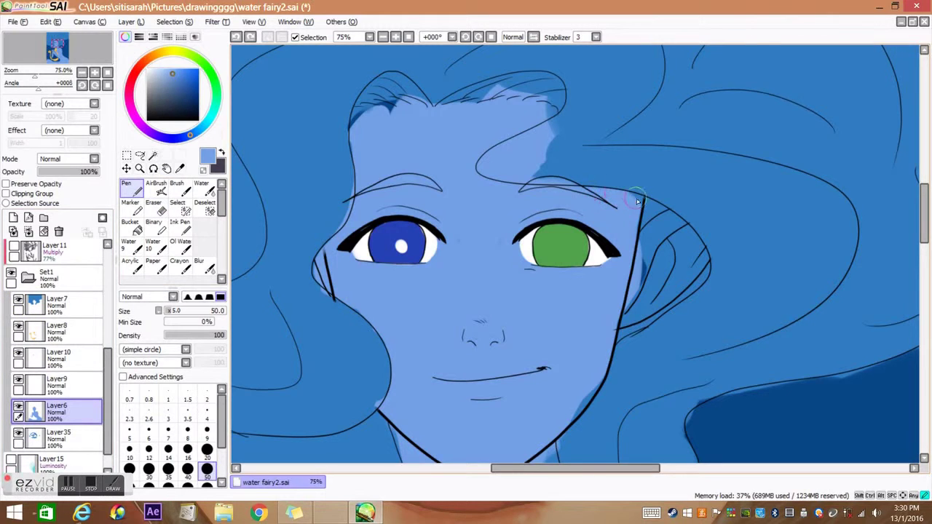
- Repaint the hair above the forehead in a darker blue sampled from the hair
key(ctrl+minus)
ctrl+shift+click(590, 299)
alt+click(590, 299)
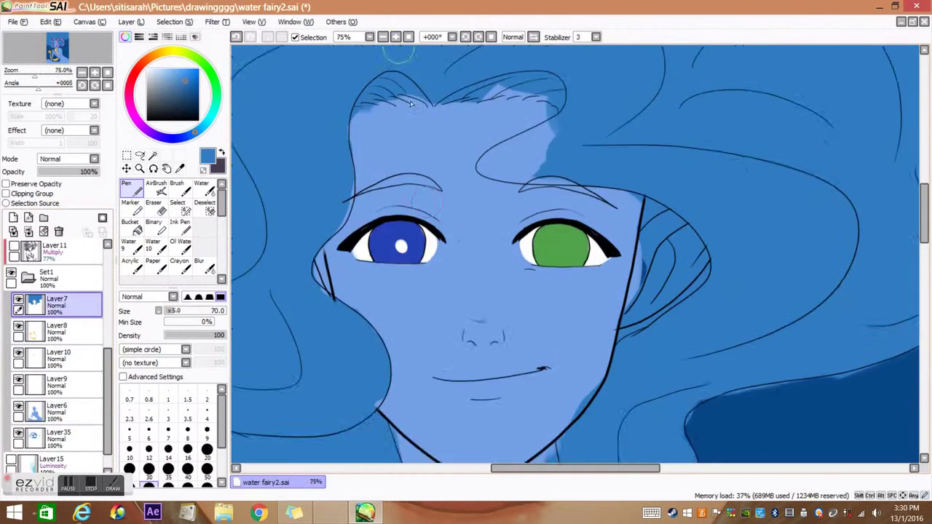
key(ctrl+plus)
ctrl+shift+click(396, 290)
alt+click(396, 290)
- Sample the neck's skin and hair blues and tidy the hair edge on Layer7 beside the neck
ctrl+shift+click(397, 290)
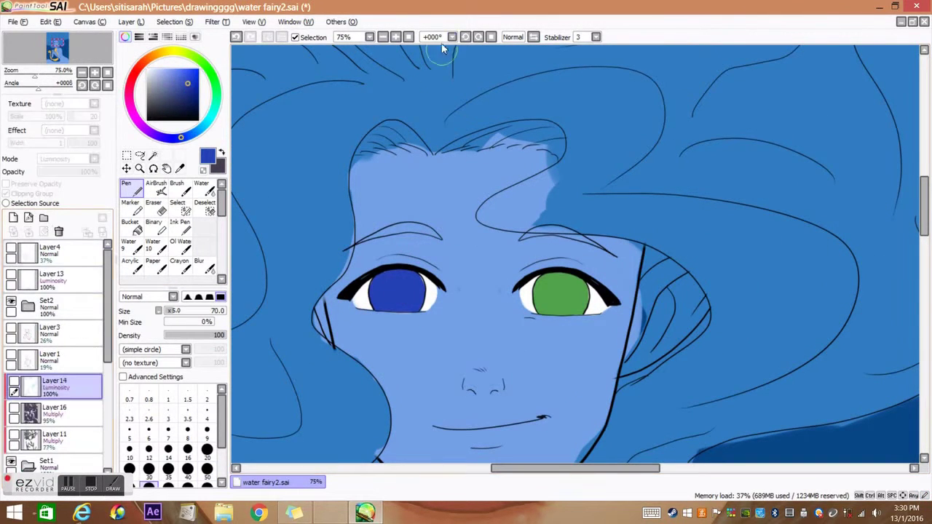
scroll(608, 171, down, 5)
scroll(549, 220, up, 5)
ctrl+shift+click(621, 412)
alt+click(622, 412)
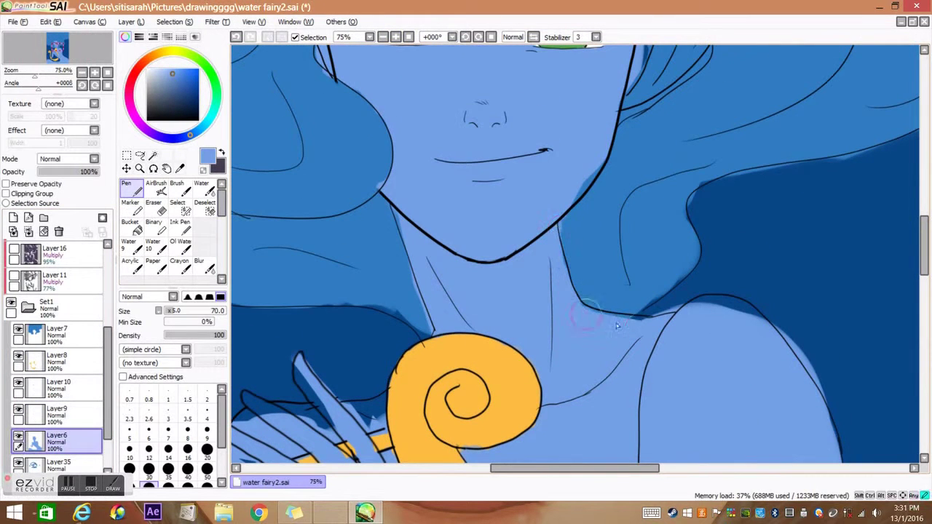
key(e)
scroll(658, 302, down, 4)
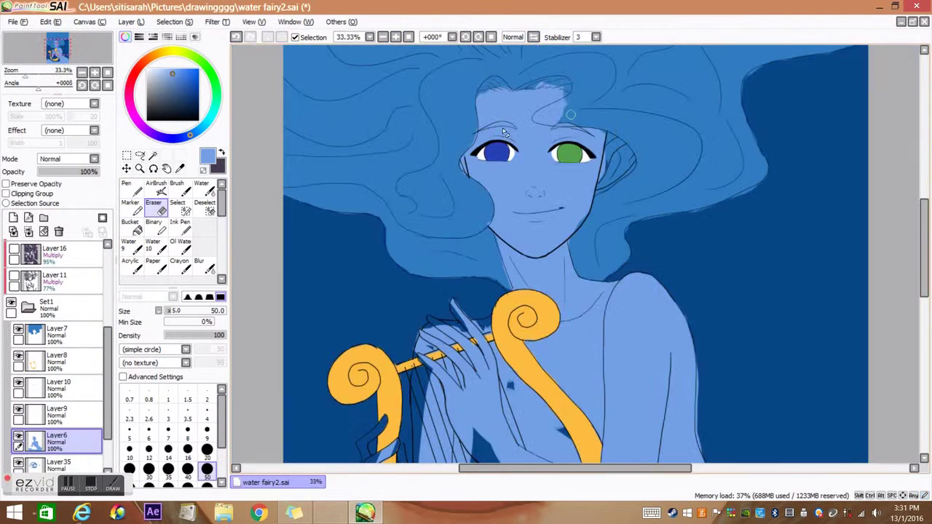
ctrl+shift+click(573, 98)
alt+click(574, 98)
key(n)
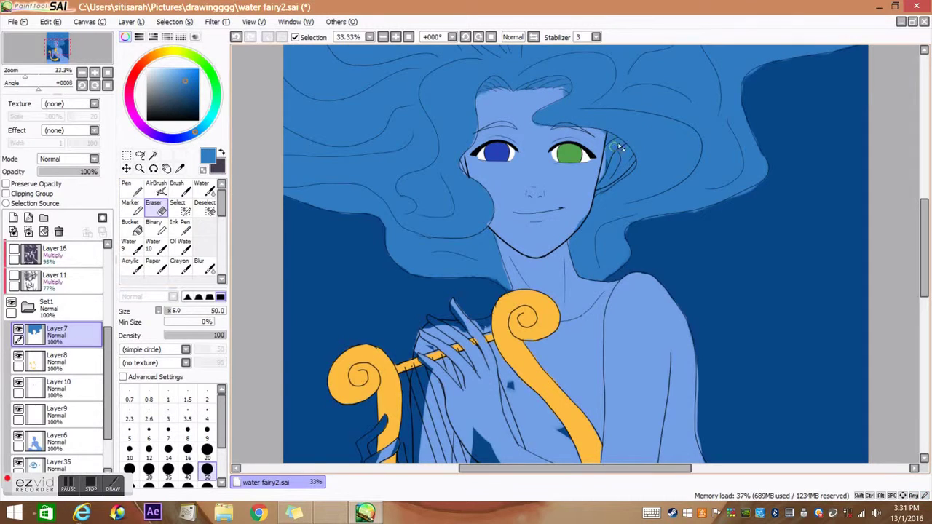
ctrl+shift+click(605, 136)
alt+click(606, 137)
key(e)
ctrl+shift+click(630, 153)
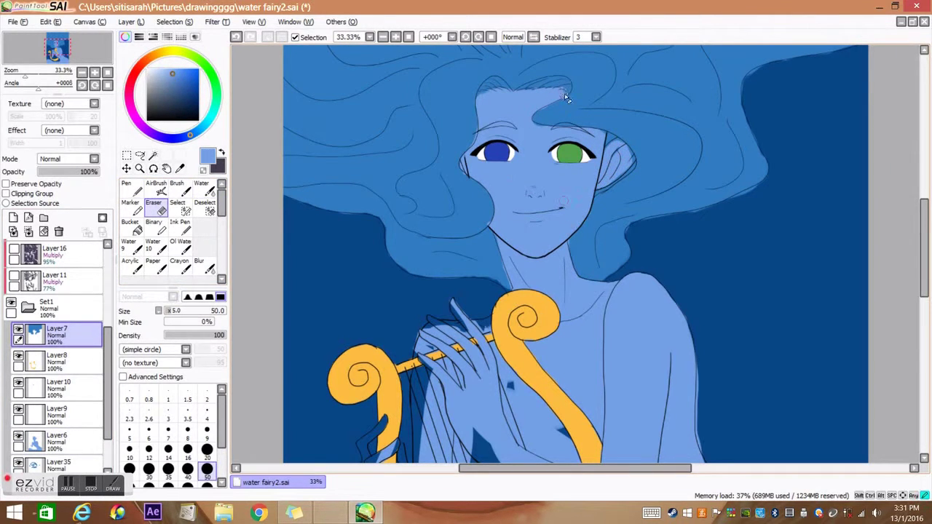
- With a smaller brush, paint dark hair blue and erase stray background around the neck
scroll(483, 103, down, 2)
scroll(624, 194, up, 2)
ctrl+shift+click(623, 195)
key(n)
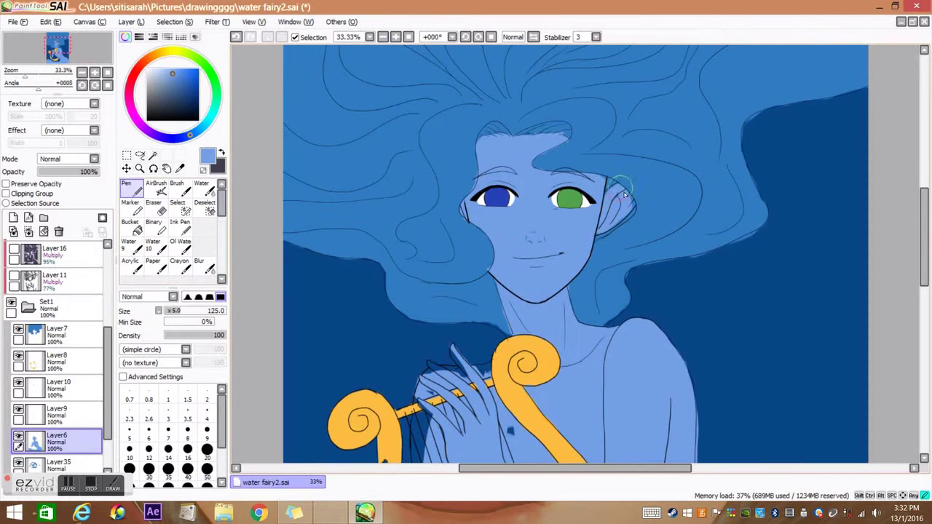
scroll(457, 170, up, 2)
ctrl+shift+click(405, 249)
alt+click(405, 250)
scroll(406, 250, up, 1)
key(bracketleft)
key(bracketleft)
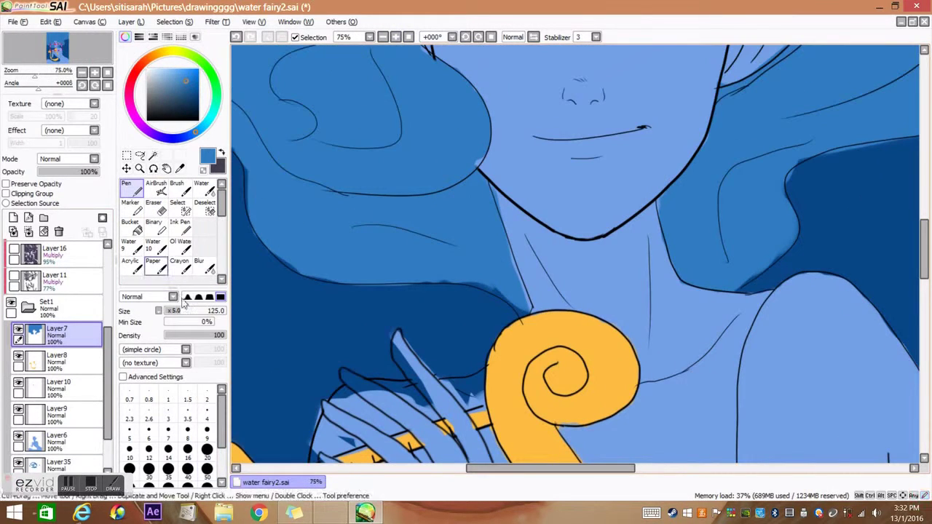
scroll(406, 169, left, 3)
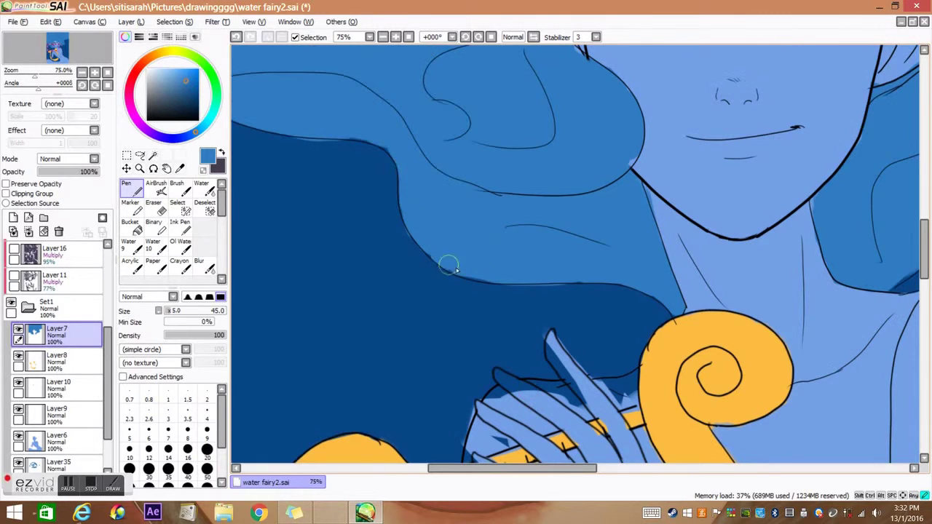
scroll(456, 270, down, 1)
key(e)
ctrl+shift+click(416, 183)
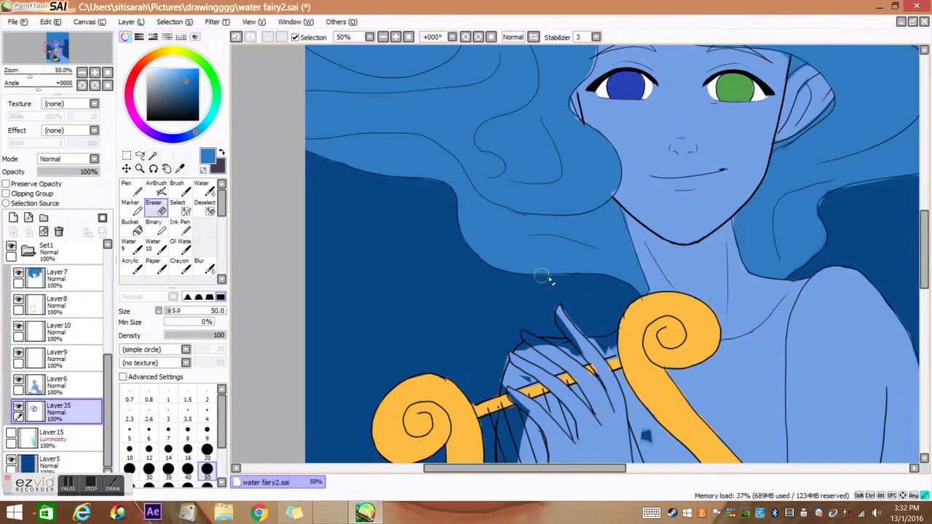
- Alternate between the hair and skin layers to reshape the hair's lower edge at the shoulder
ctrl+shift+click(853, 193)
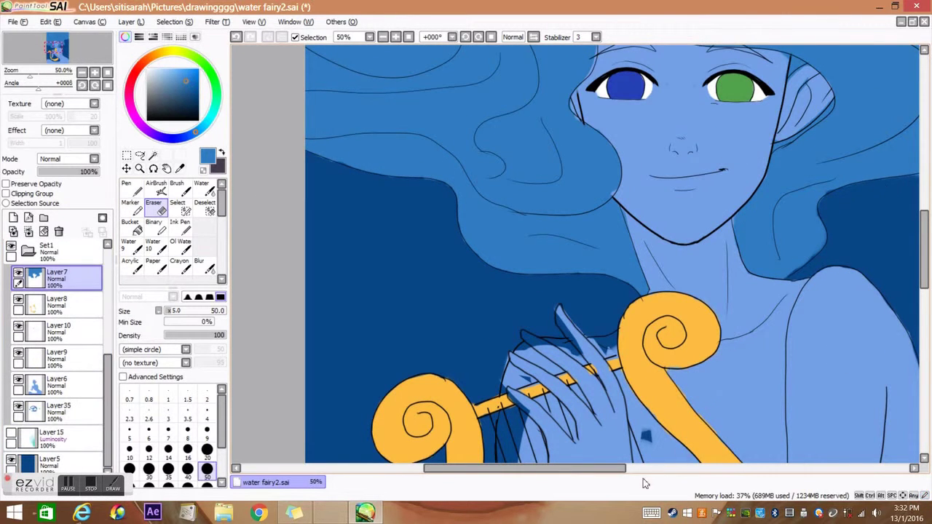
scroll(645, 437, right, 3)
ctrl+shift+click(460, 192)
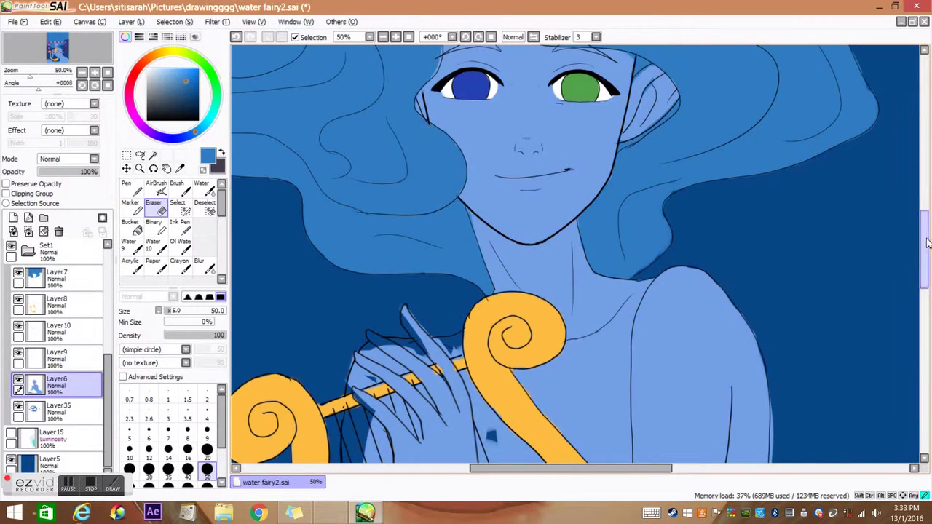
scroll(928, 244, up, 2)
ctrl+shift+click(632, 184)
scroll(575, 195, down, 2)
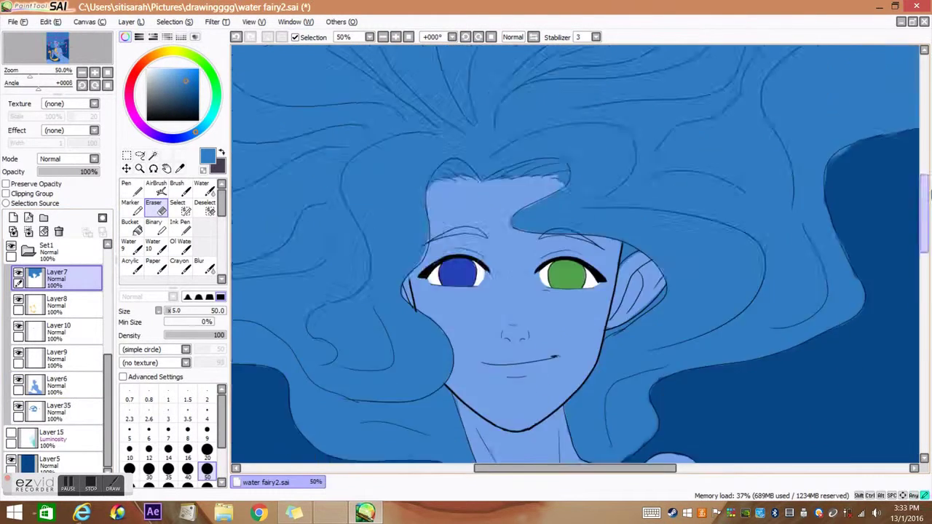
scroll(575, 195, up, 2)
scroll(586, 389, down, 2)
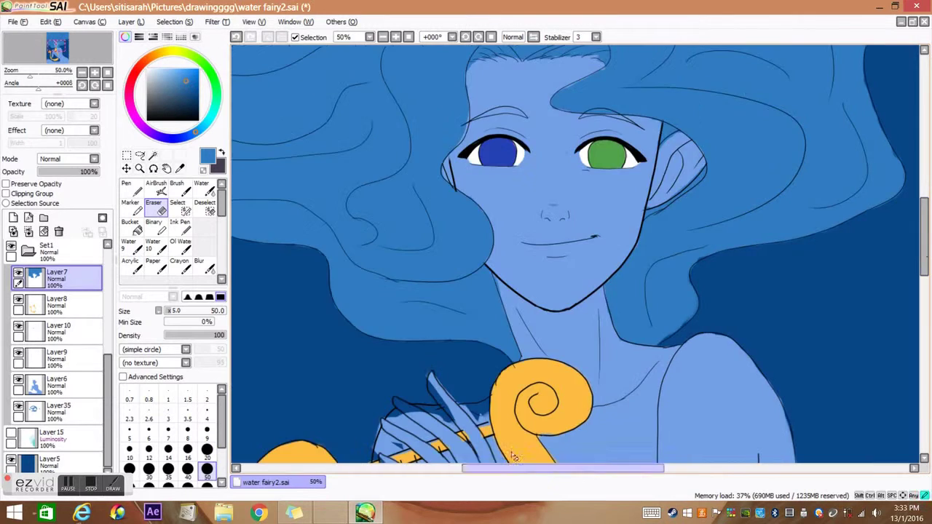
ctrl+shift+click(719, 321)
key(n)
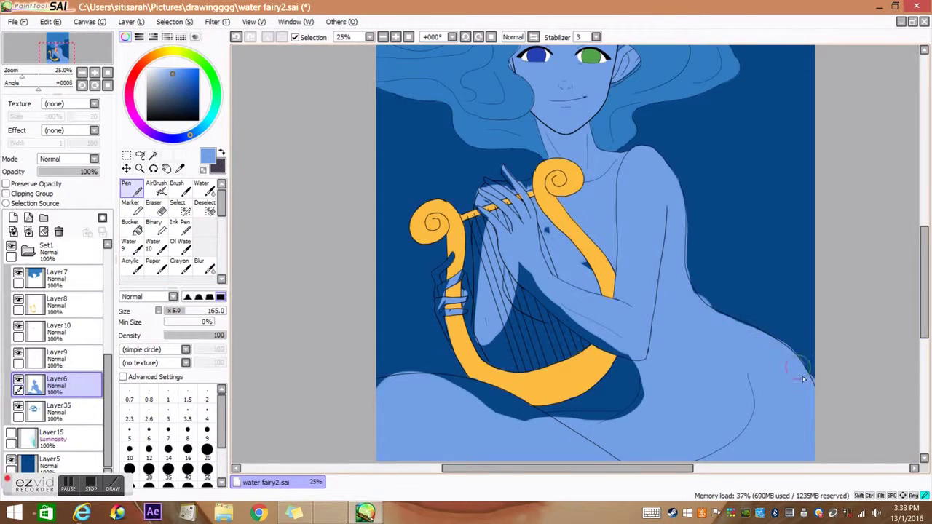
scroll(803, 379, down, 2)
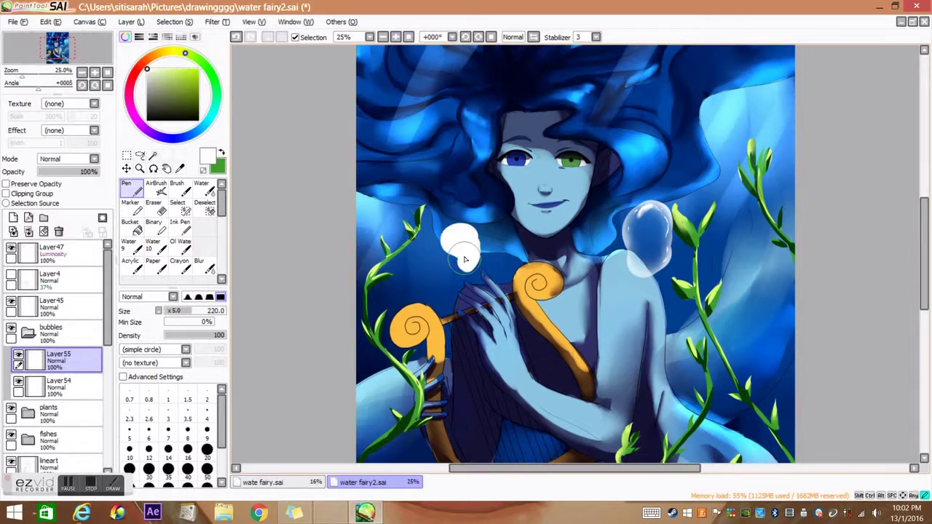
- Fade the white bubble blob to translucency and paint a new bubble highlight with the Water brush
key(e)
drag(459, 236, 447, 258)
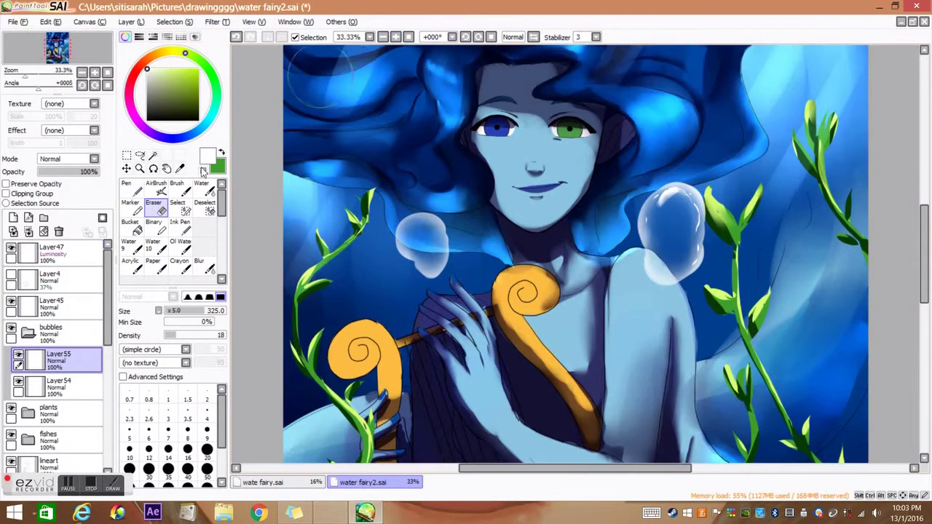
key(c)
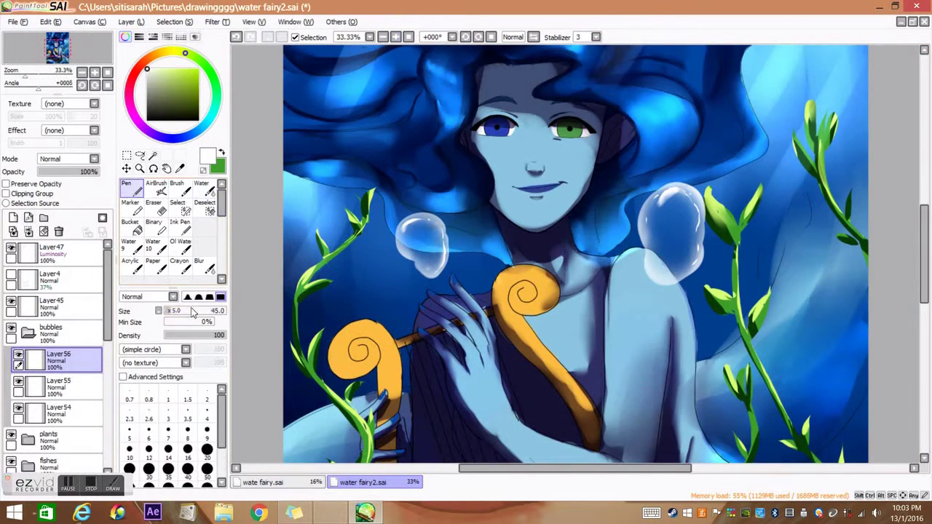
click(804, 342)
drag(804, 342, 812, 209)
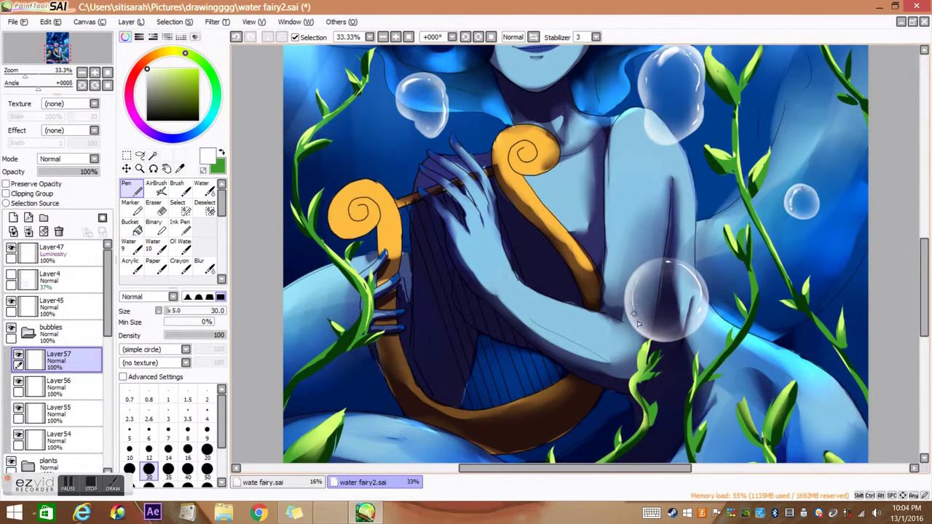
key(b)
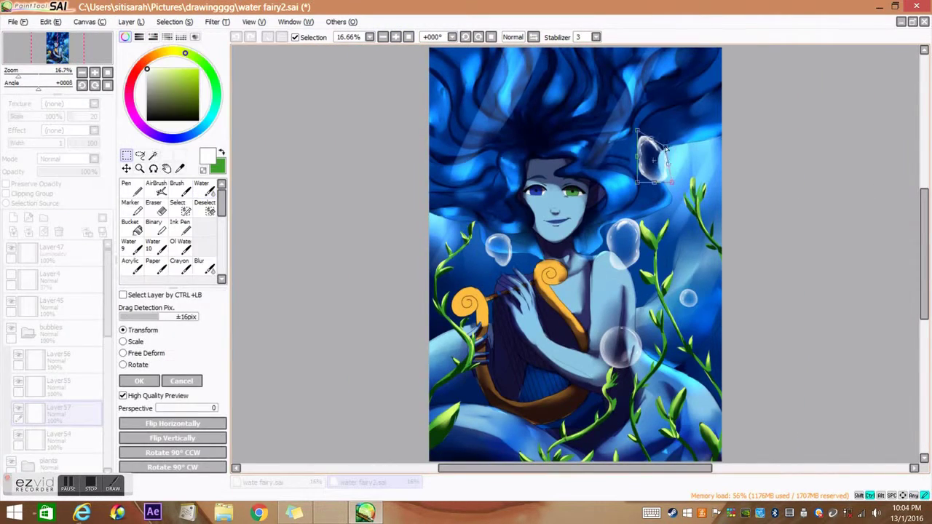
- Place bubble copies beside the upper-right hair, near the harp and around the figure
drag(664, 149, 694, 161)
key(Return)
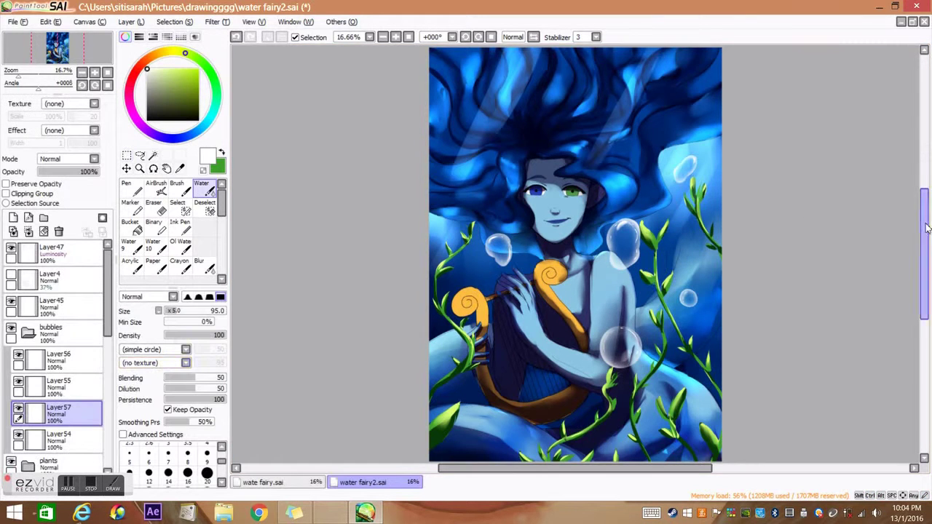
drag(926, 228, 925, 244)
drag(476, 297, 533, 297)
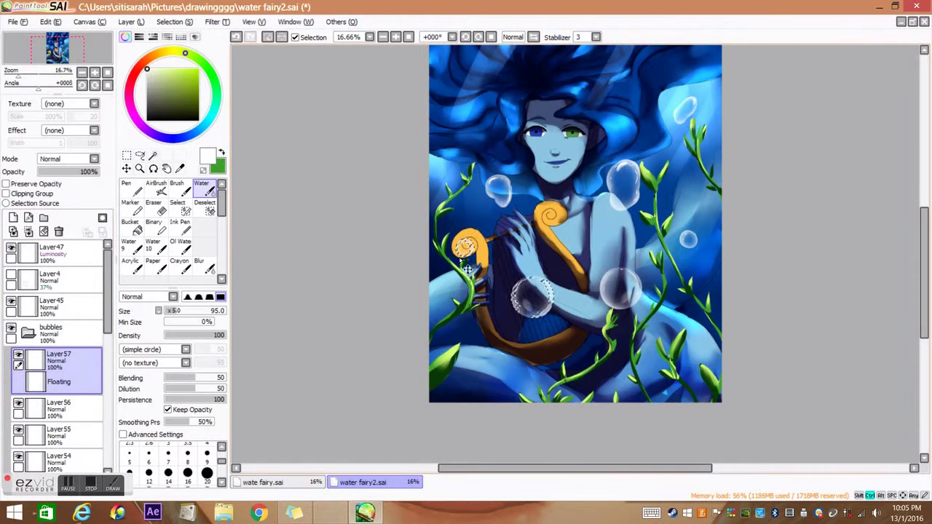
drag(467, 270, 444, 339)
key(ctrl+t)
drag(510, 364, 480, 356)
key(Return)
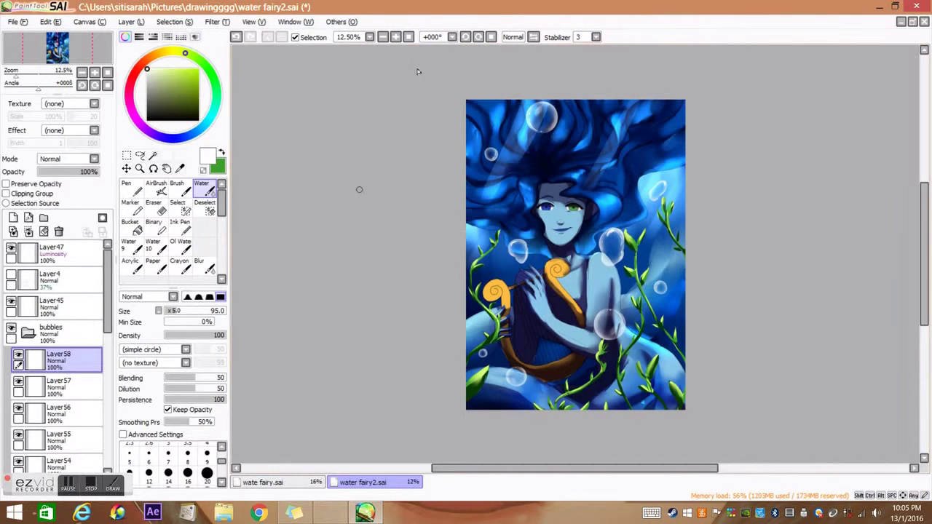
- Lasso and move the top-left bubble, then paste more bubbles and shift them up into the hair
key(l)
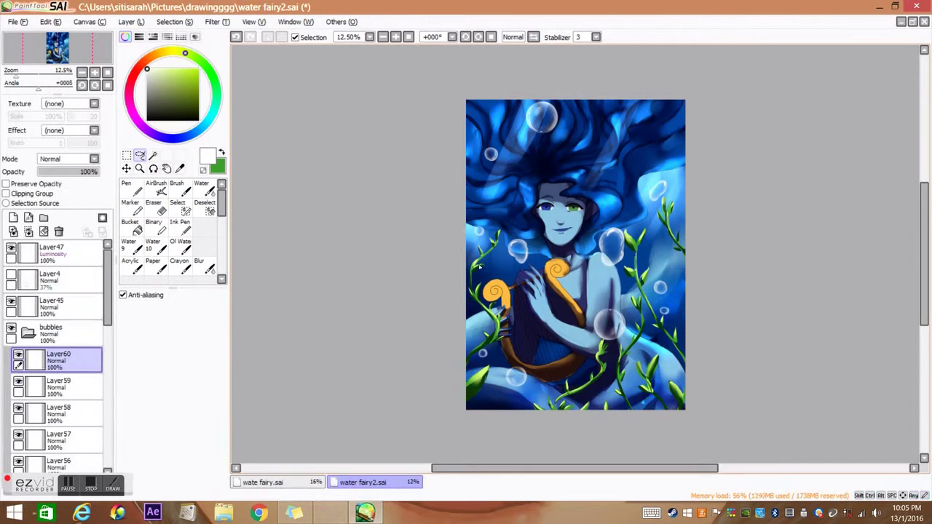
key(ctrl+t)
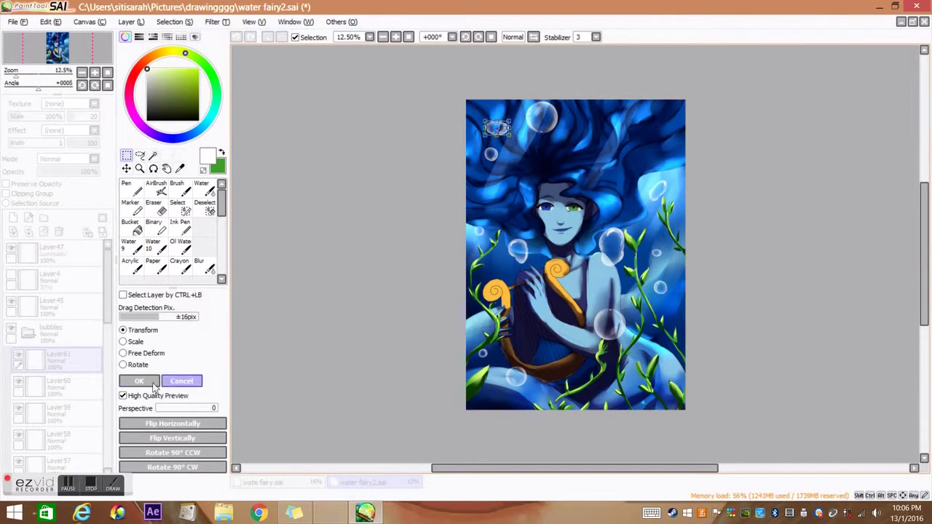
key(Return)
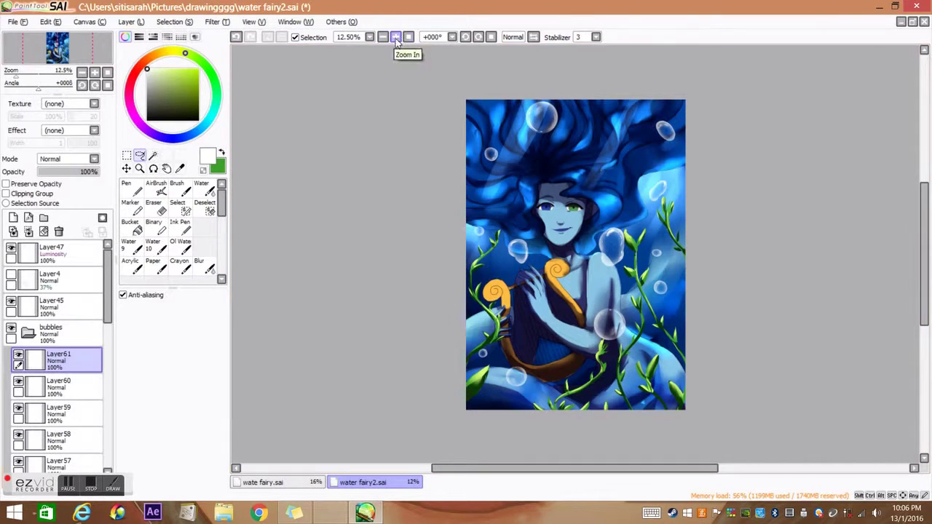
key(ctrl+v)
key(ctrl+t)
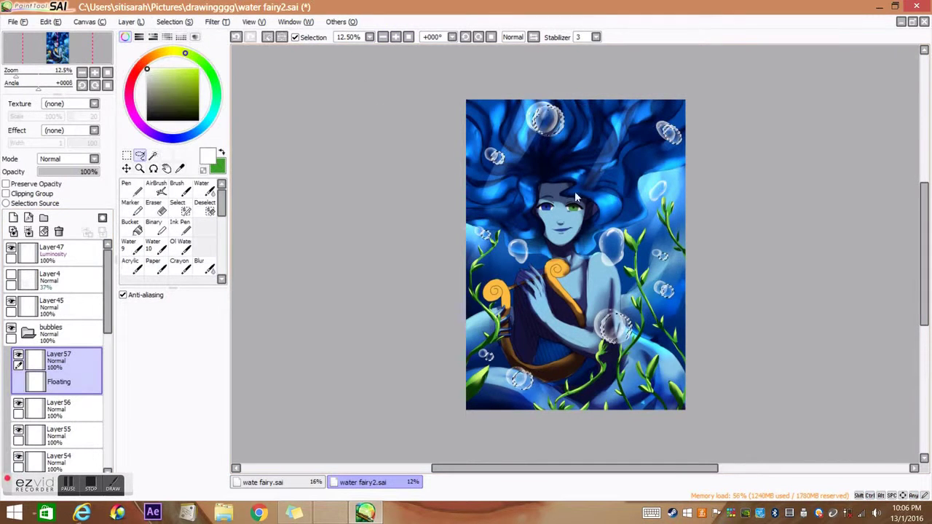
mouse_move(580, 202)
mouse_down()
mouse_move(637, 160)
mouse_move(613, 164)
mouse_up()
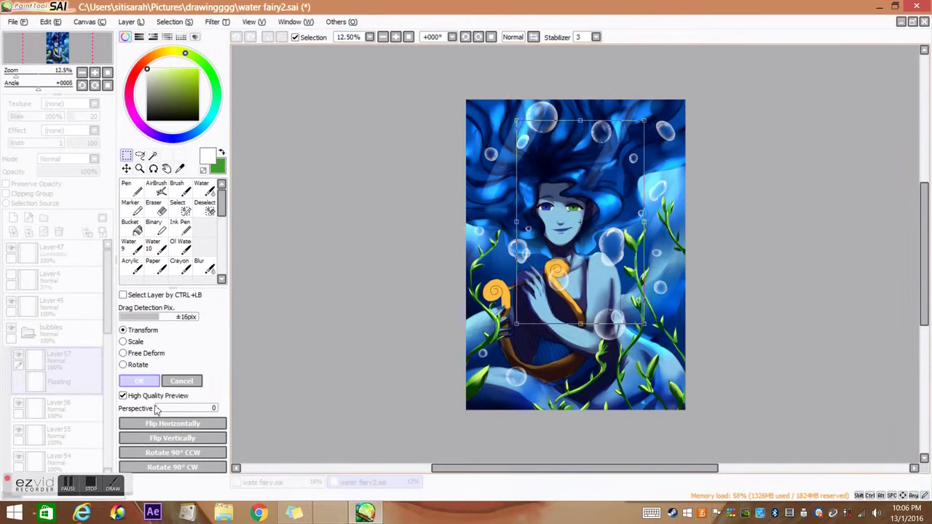
click(139, 381)
click(395, 37)
- Add new bubble layers and reposition the small bubble on Layer55
click(397, 42)
key(ctrl+shift+n)
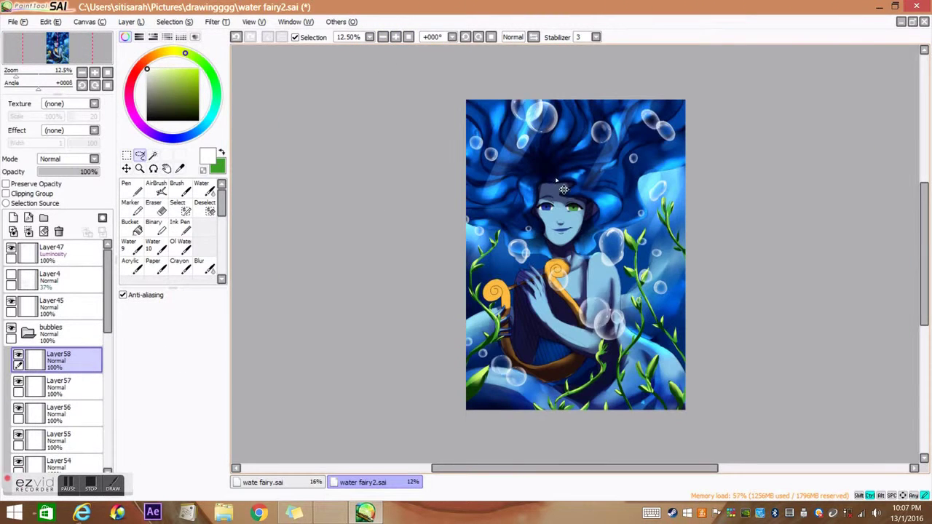
key(e)
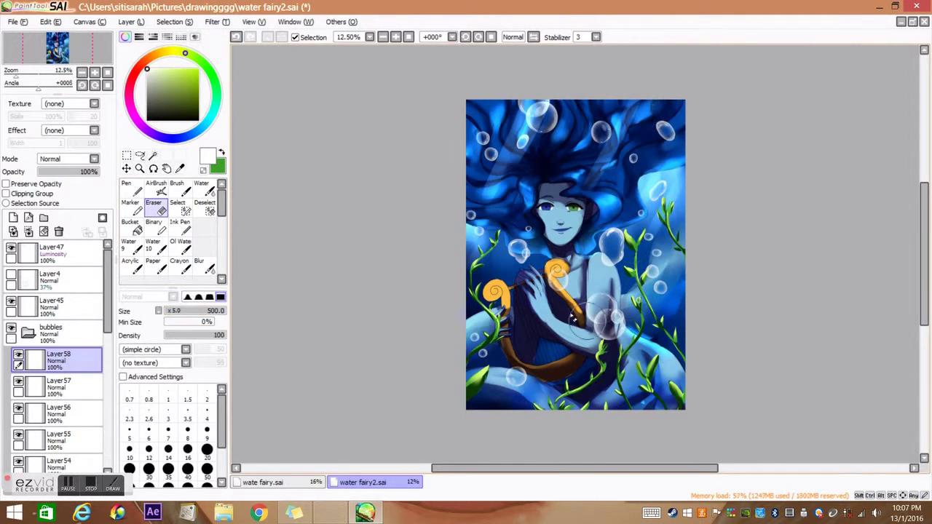
click(387, 44)
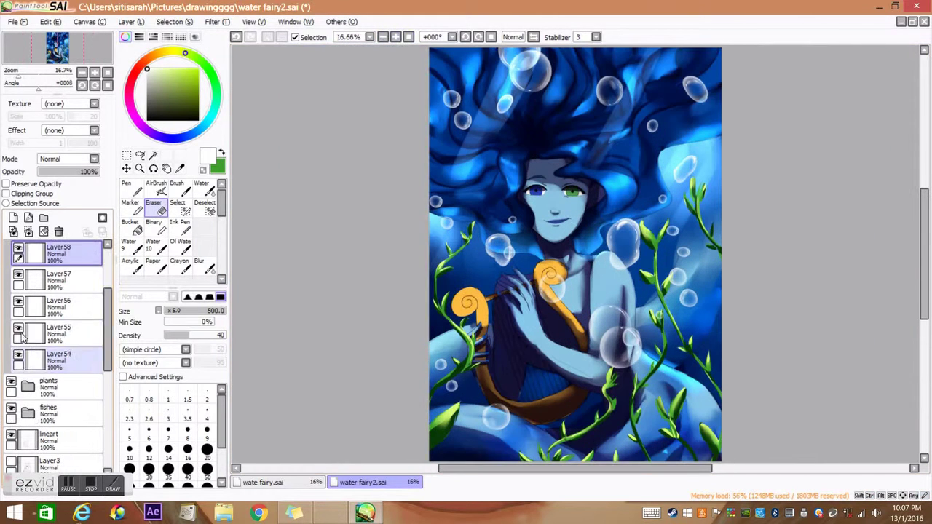
key(ctrl+shift+n)
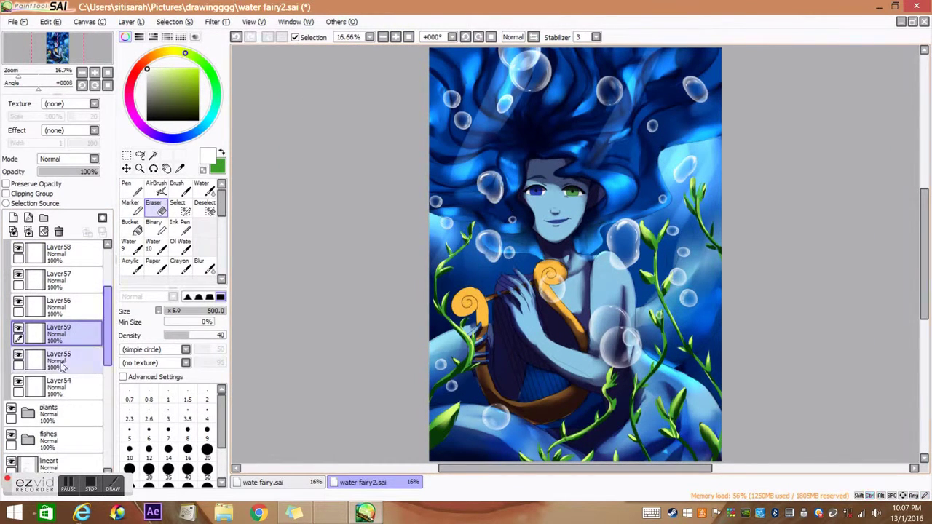
click(58, 357)
key(ctrl+t)
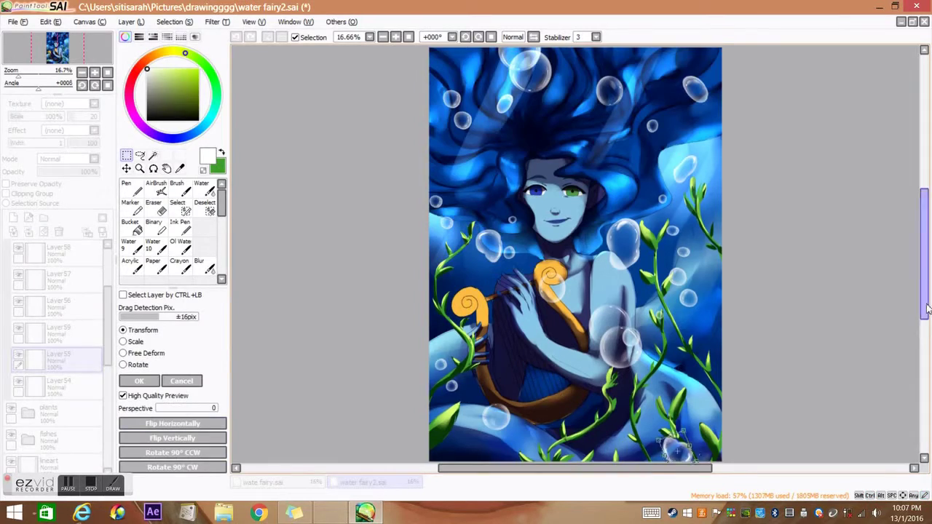
scroll(559, 389, down, 2)
key(Return)
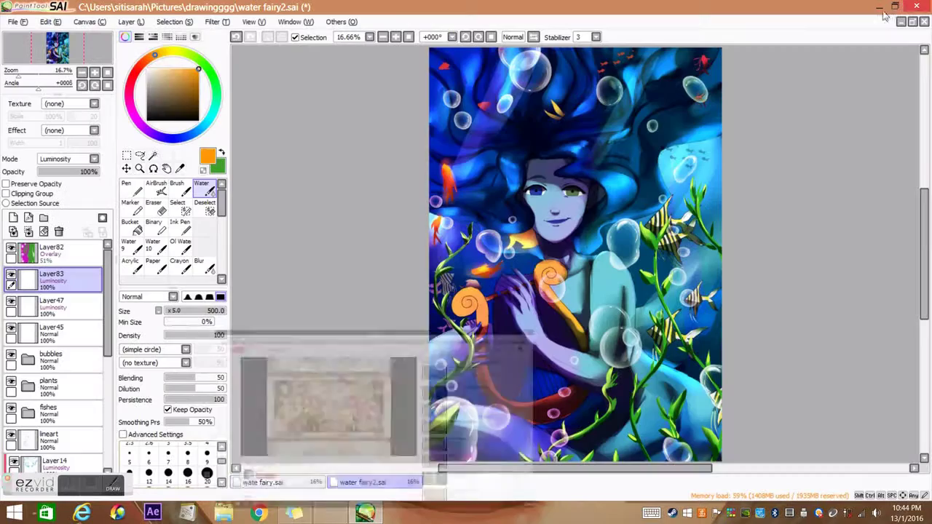
- Try lightening the red fish at upper left with peach, then undo the stroke
scroll(478, 152, up, 2)
key(n)
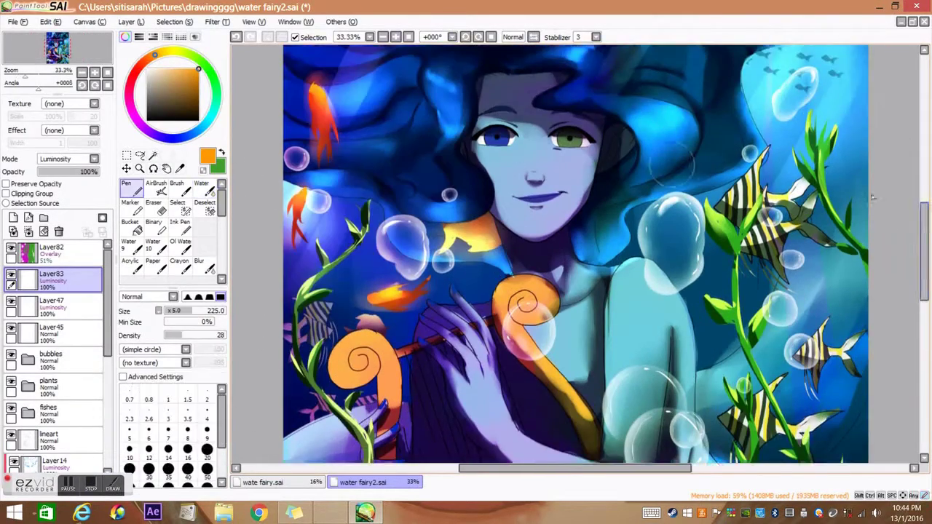
scroll(478, 152, up, 2)
click(177, 69)
drag(306, 102, 320, 116)
drag(386, 186, 398, 186)
key(ctrl+z)
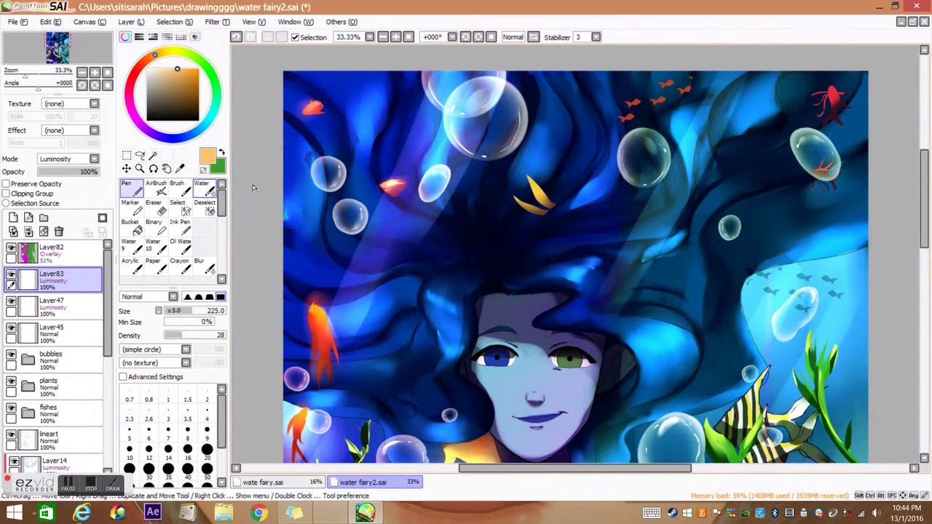
- Paint and softly blend yellow tones, alternating solid pen, blending brush and Eraser
key(c)
scroll(510, 198, down, 1)
click(168, 52)
key(n)
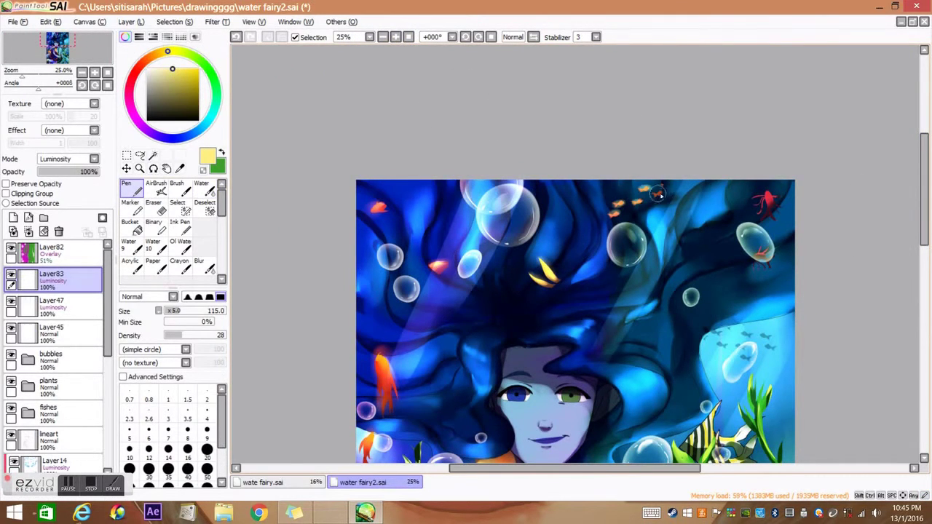
scroll(658, 194, down, 2)
key(c)
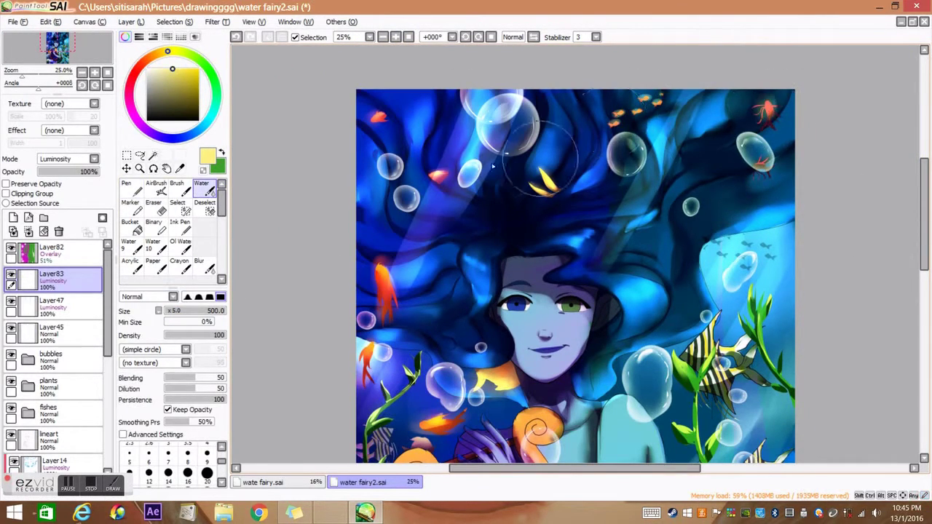
scroll(493, 167, down, 3)
key(n)
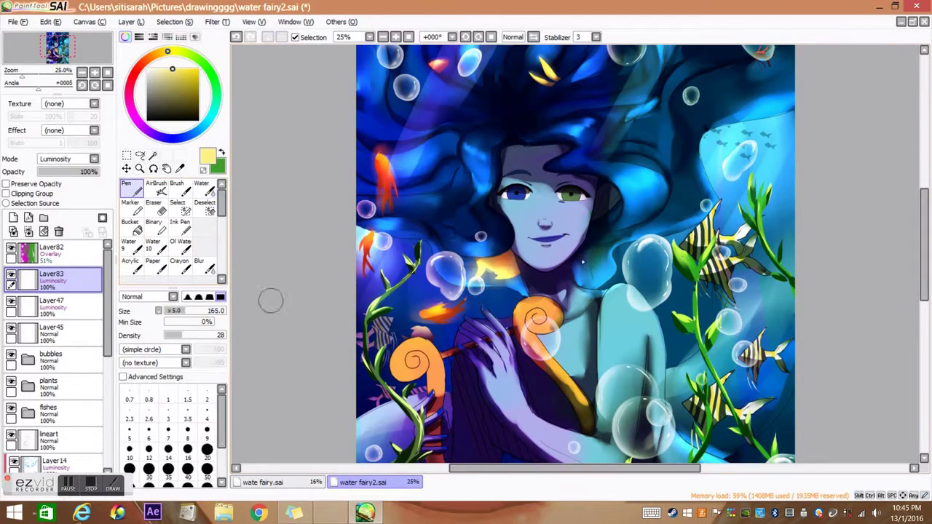
key(e)
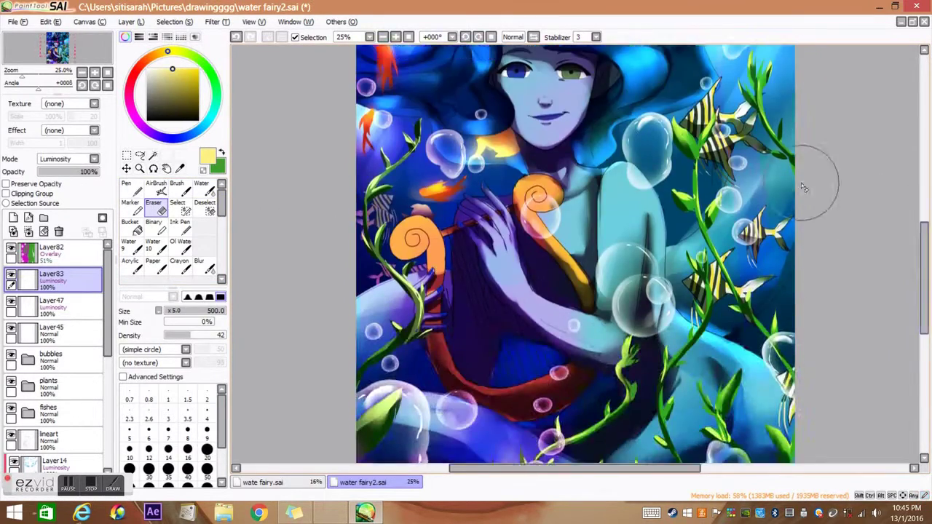
- On Multiply Layer16, shade darker spirals into the harp's left scroll, blending with the Water brush
click(382, 37)
click(396, 36)
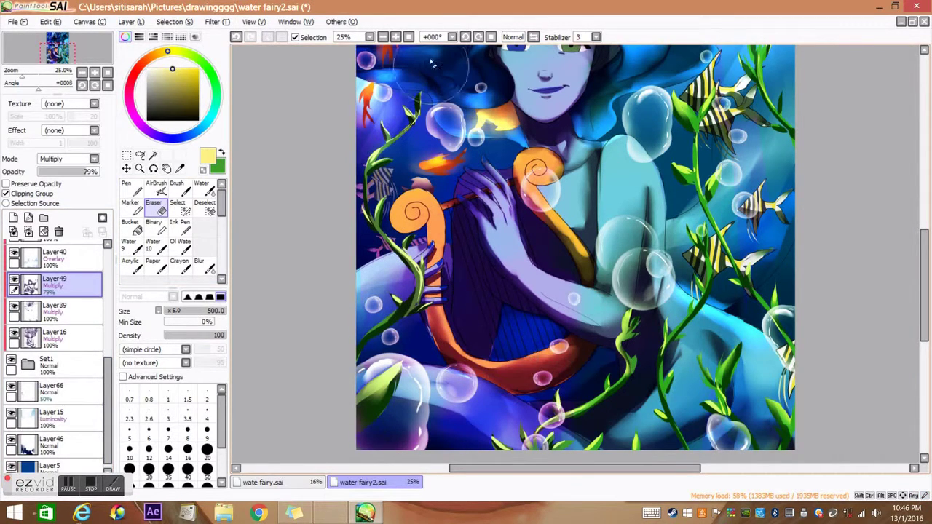
key(ctrl+plus)
click(201, 187)
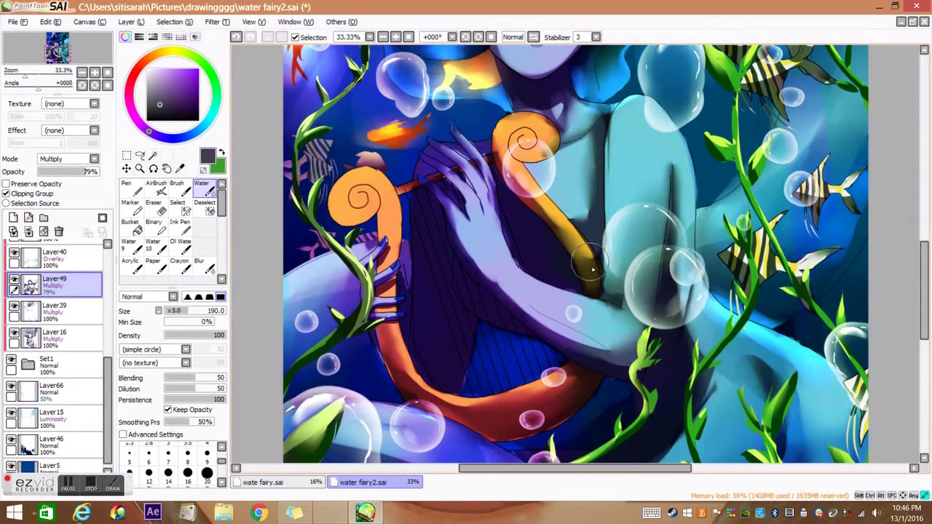
key(n)
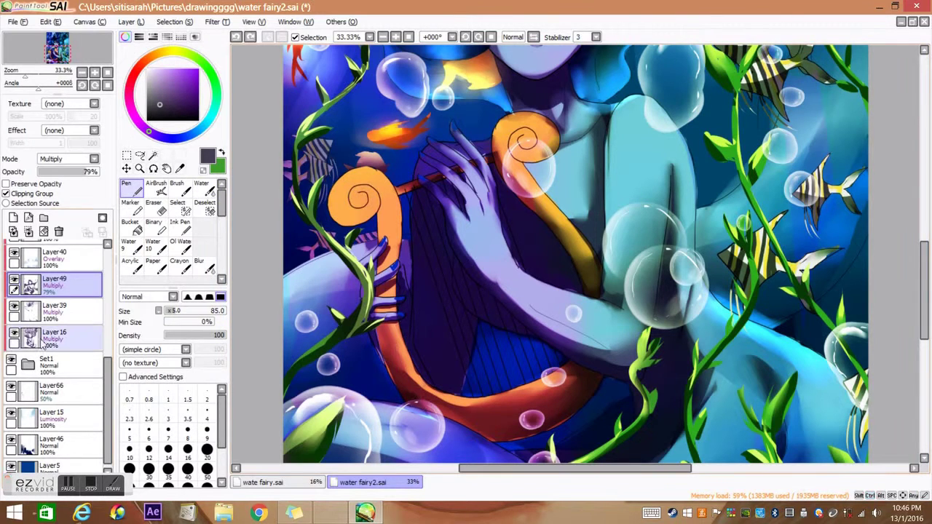
ctrl+shift+click(352, 204)
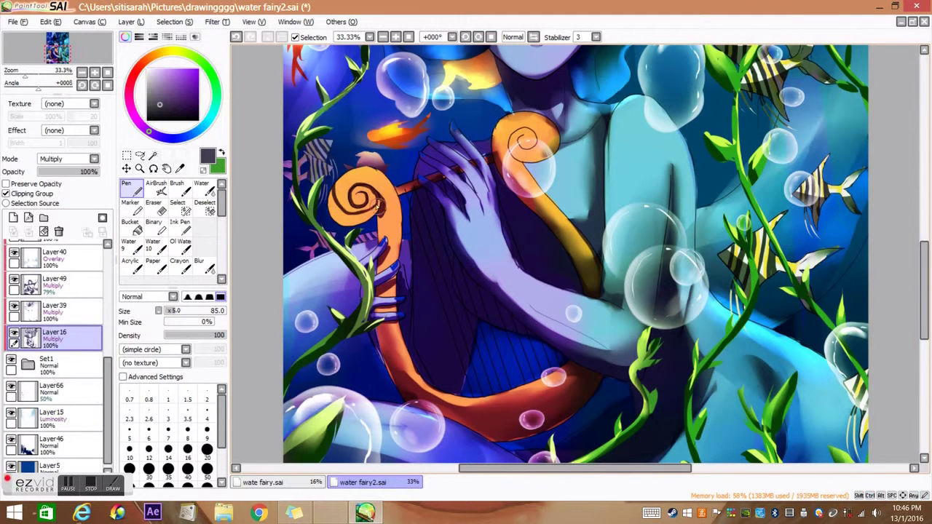
key(w)
click(397, 37)
click(396, 37)
key(n)
key(minus)
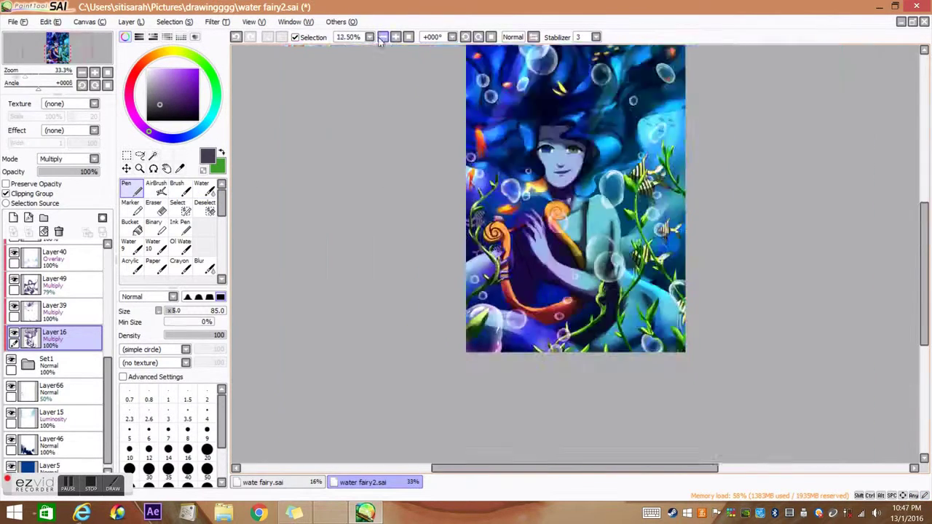
key(plus)
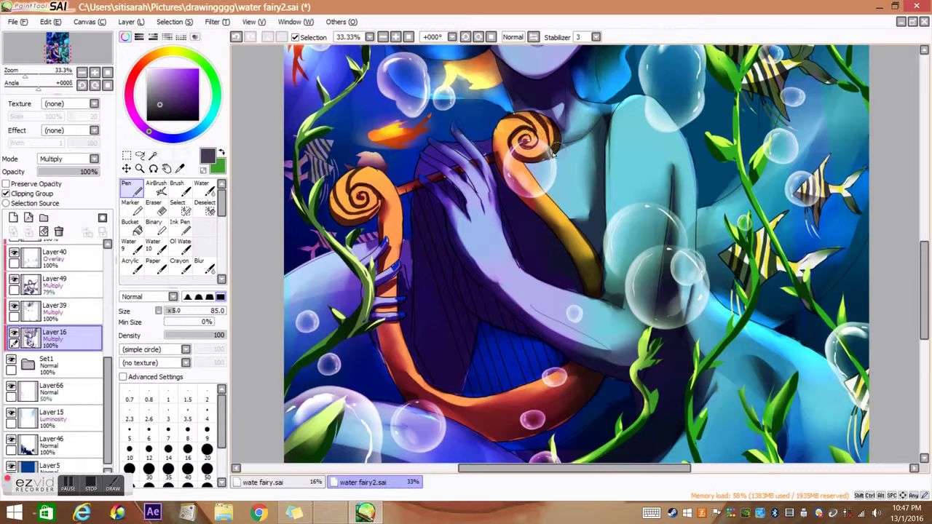
- Shade and blend darker purple shadows over both harp scrolls on Layer16
key(w)
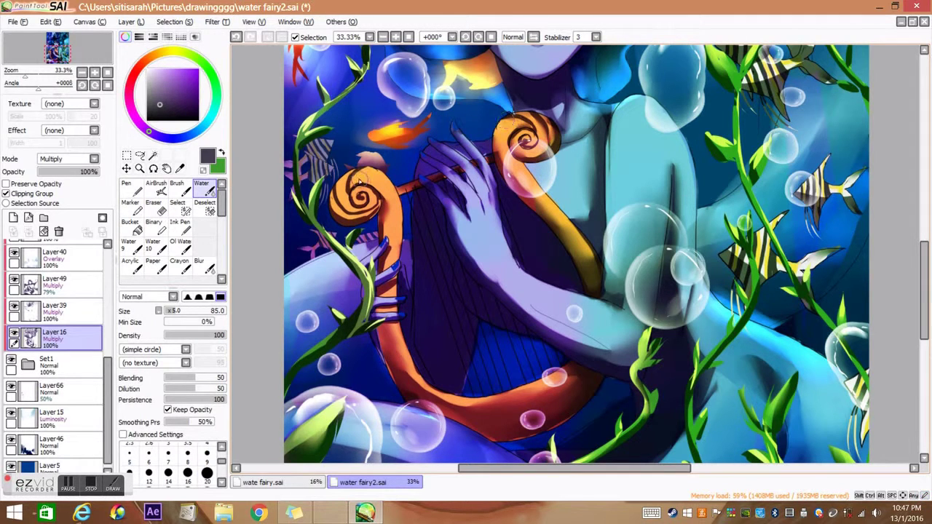
key(n)
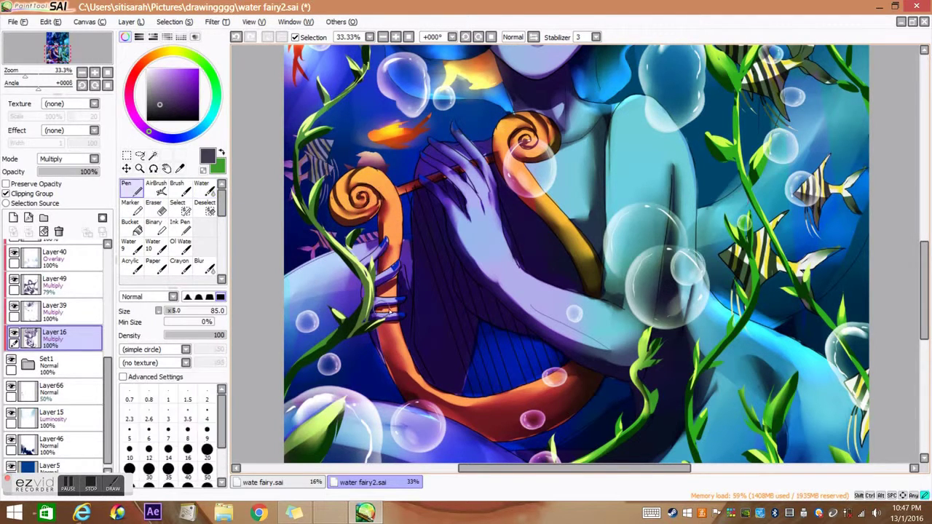
scroll(379, 233, down, 3)
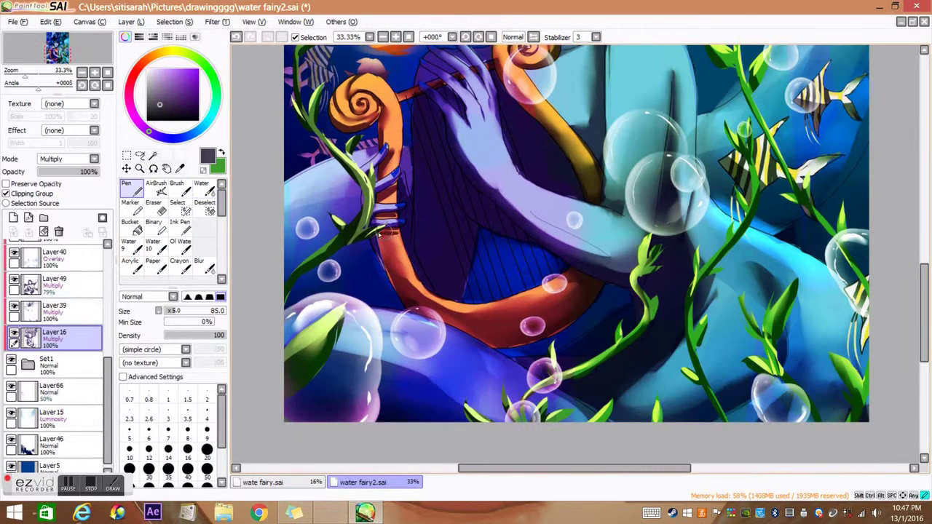
key(w)
key(n)
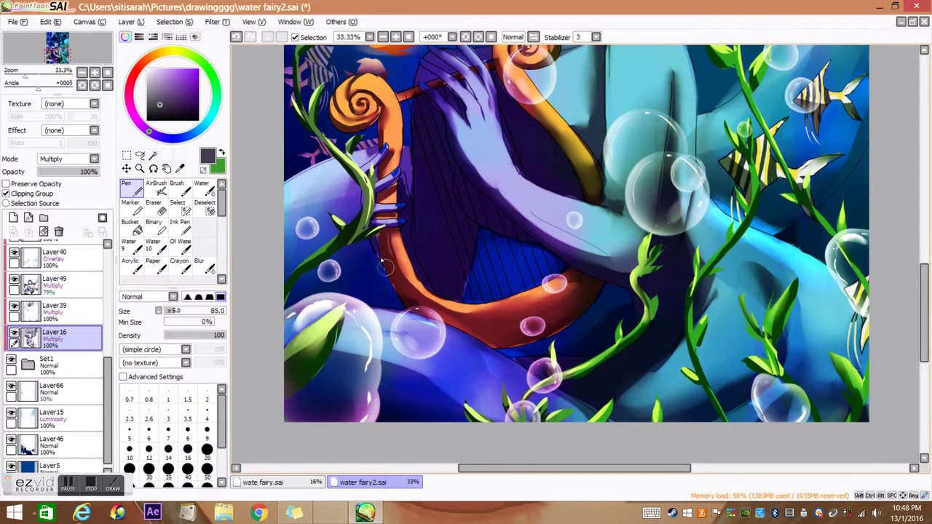
click(211, 189)
- Blend and erase the shadow along the harp's curved frame to clean its edges
key(e)
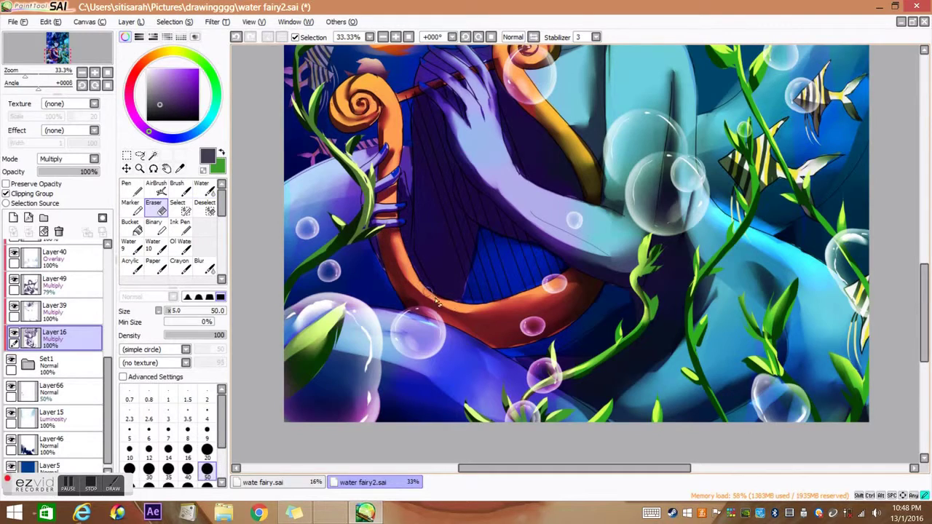
key(w)
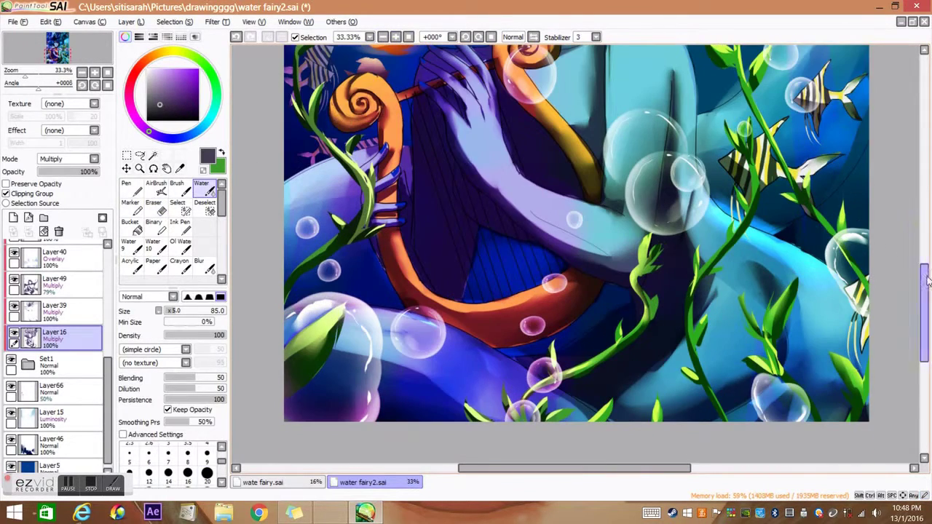
key(n)
scroll(927, 280, up, 3)
key(e)
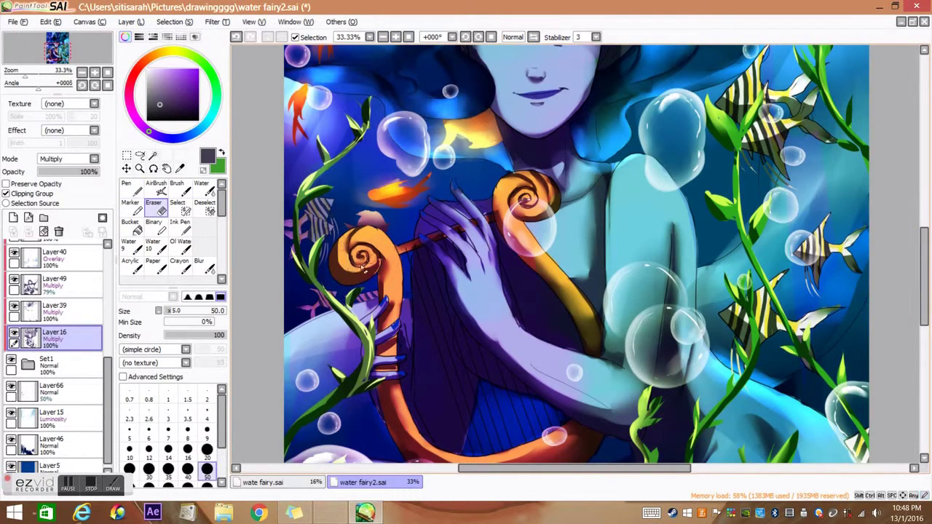
key(n)
key(e)
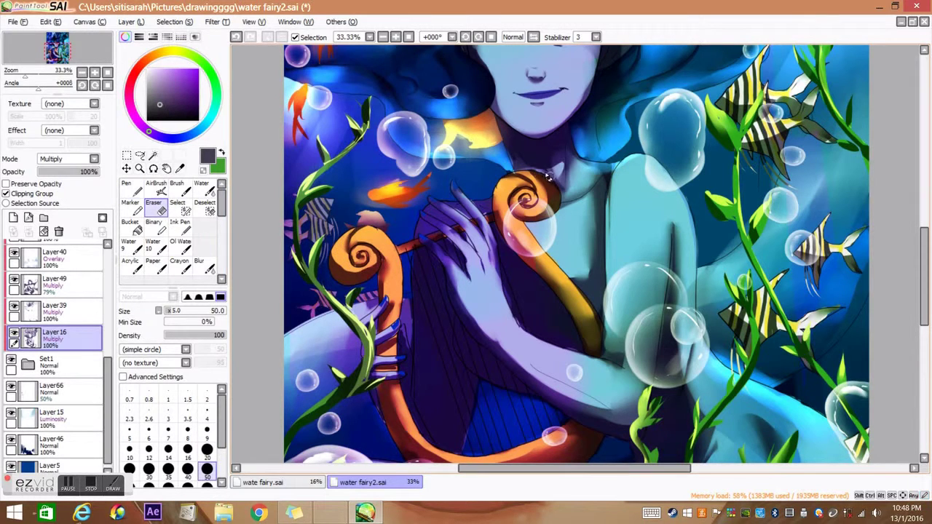
click(383, 37)
scroll(55, 350, up, 10)
click(51, 251)
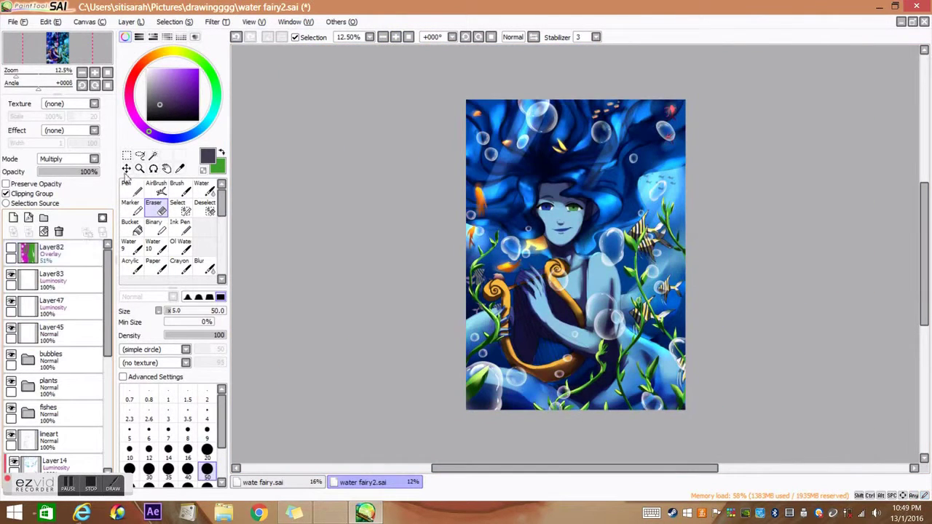
drag(70, 172, 58, 175)
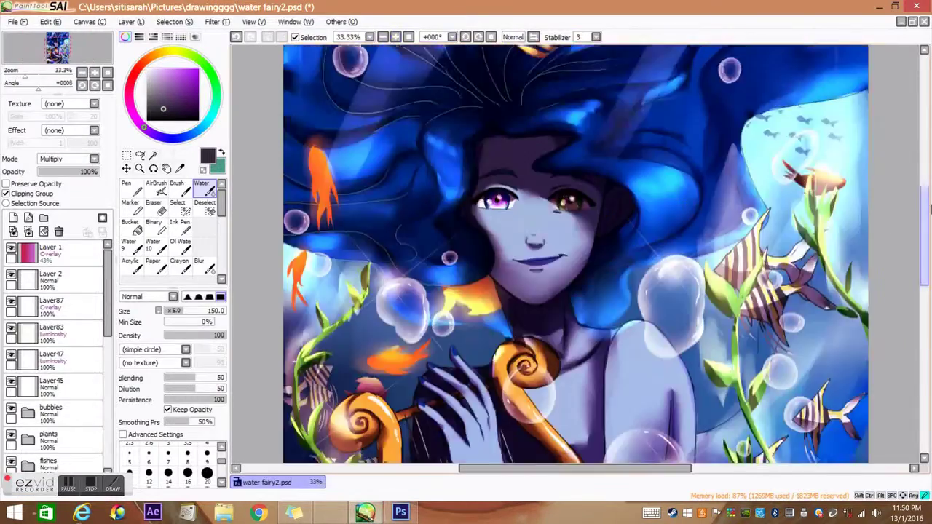
scroll(575, 255, down, 5)
scroll(111, 273, down, 2)
key(minus)
scroll(110, 273, down, 2)
scroll(575, 254, down, 3)
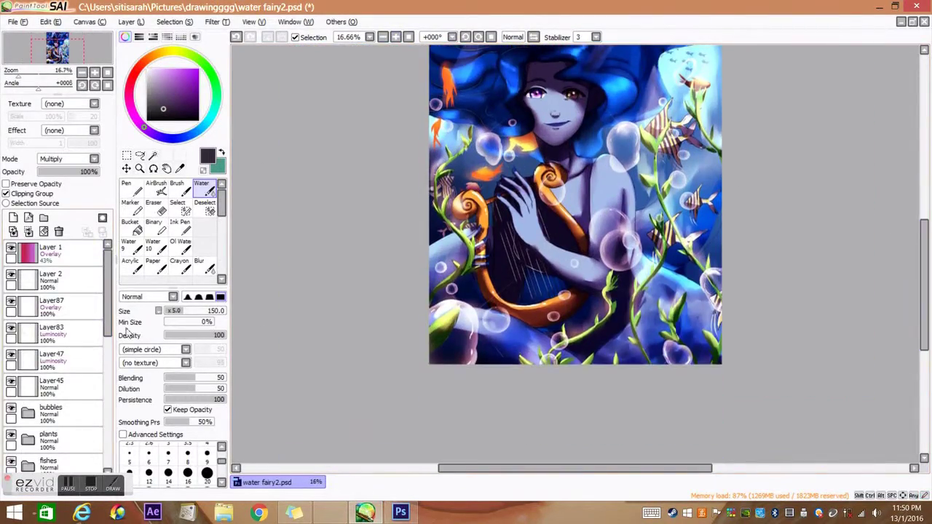
click(28, 303)
click(62, 357)
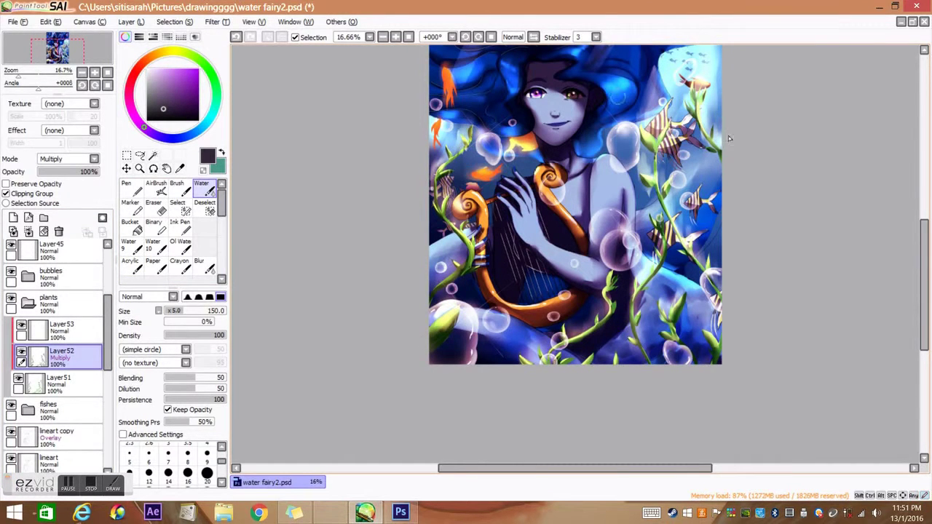
scroll(729, 138, up, 2)
scroll(58, 349, down, 5)
click(20, 377)
click(21, 377)
scroll(21, 350, up, 3)
click(24, 422)
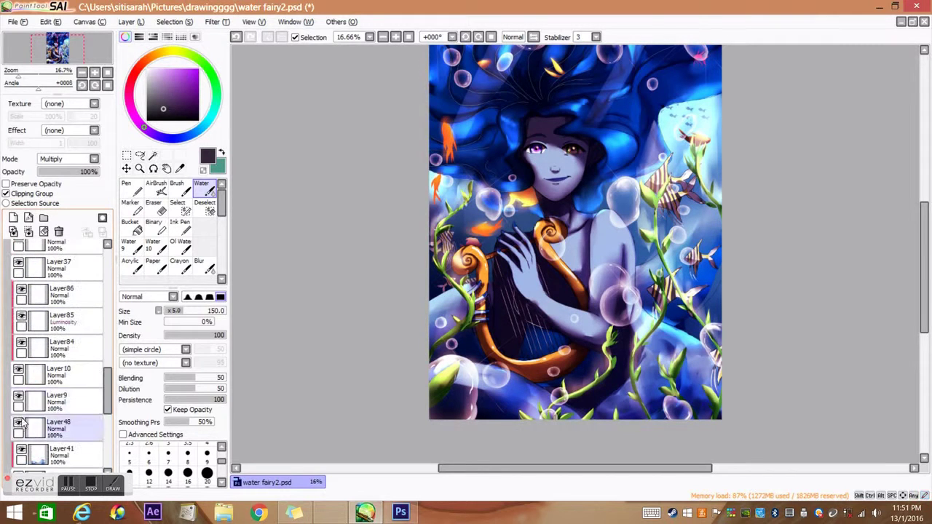
scroll(43, 364, up, 5)
- Add a new layer clipped to Layer7 and pick warm yellow and red-orange for the pen
click(59, 350)
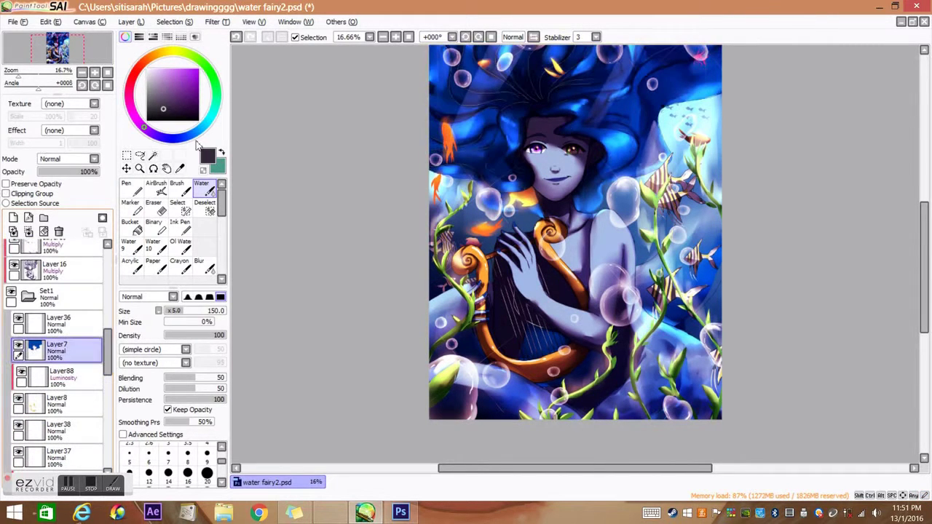
click(179, 69)
click(13, 218)
click(5, 193)
click(128, 188)
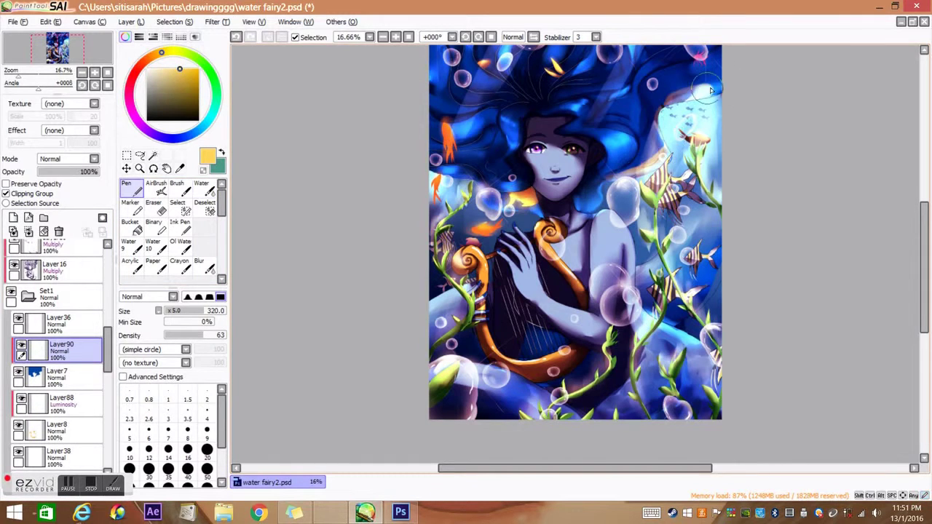
click(198, 69)
- Paint yellow and orange light touches and blend them with the Water brush
scroll(575, 255, up, 2)
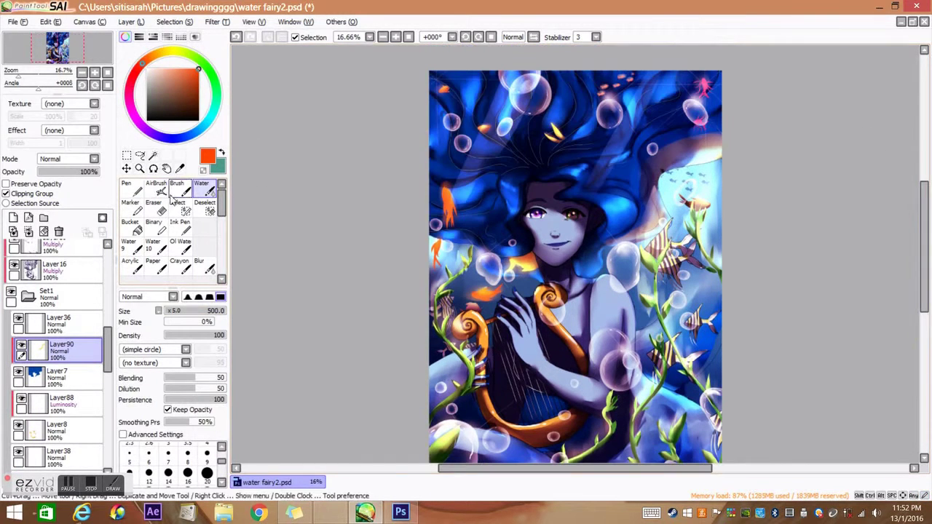
click(208, 191)
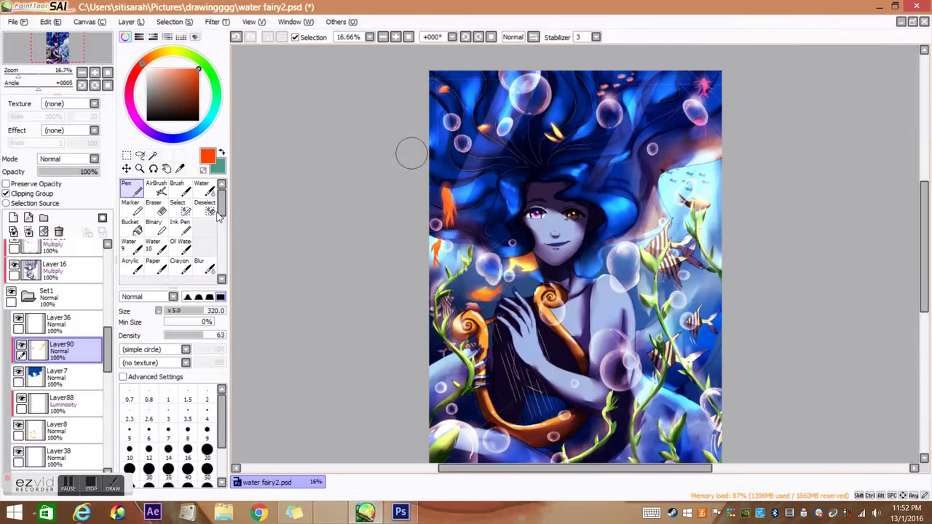
scroll(340, 182, down, 1)
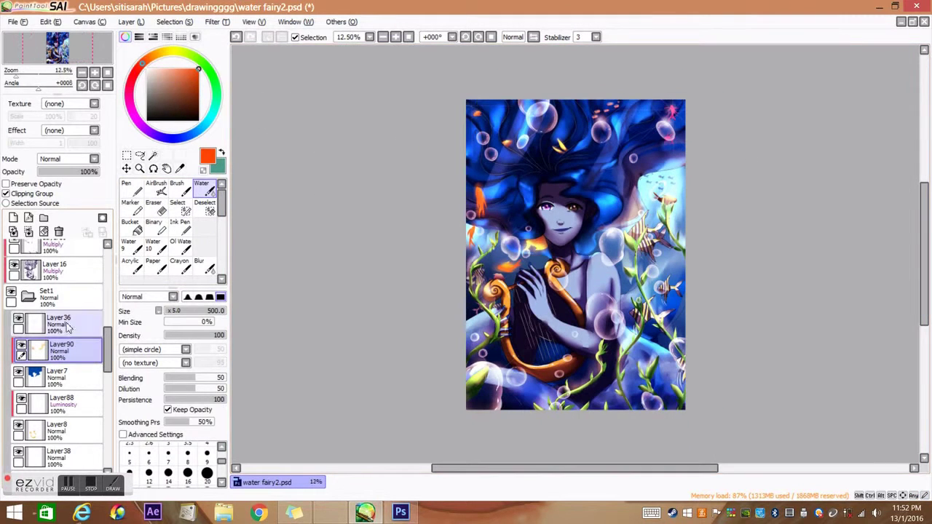
click(127, 188)
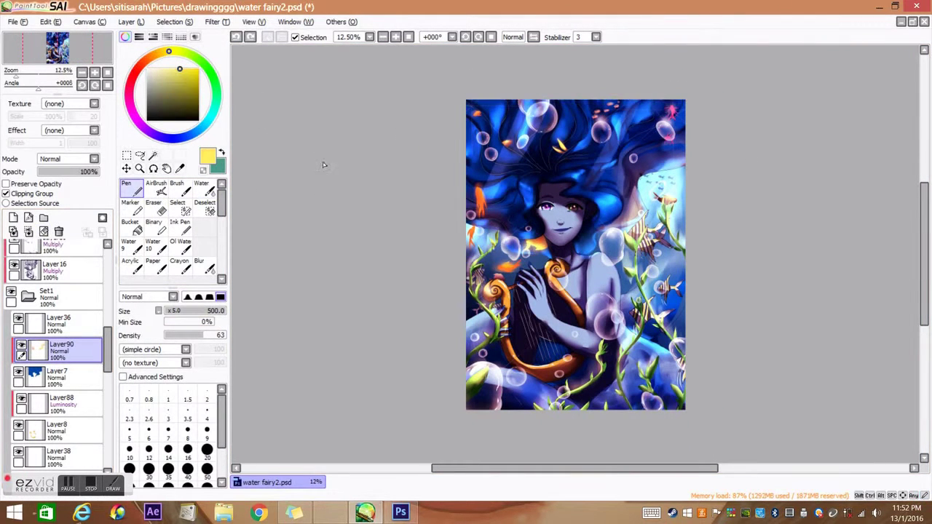
key(w)
- Keep the new layer in Normal mode and lower its opacity to 77%
click(94, 159)
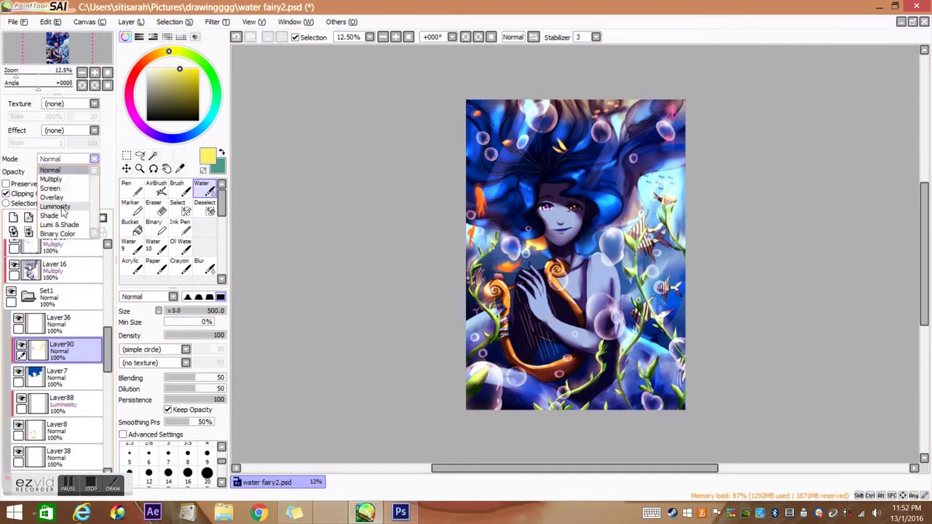
click(51, 167)
drag(95, 172, 78, 178)
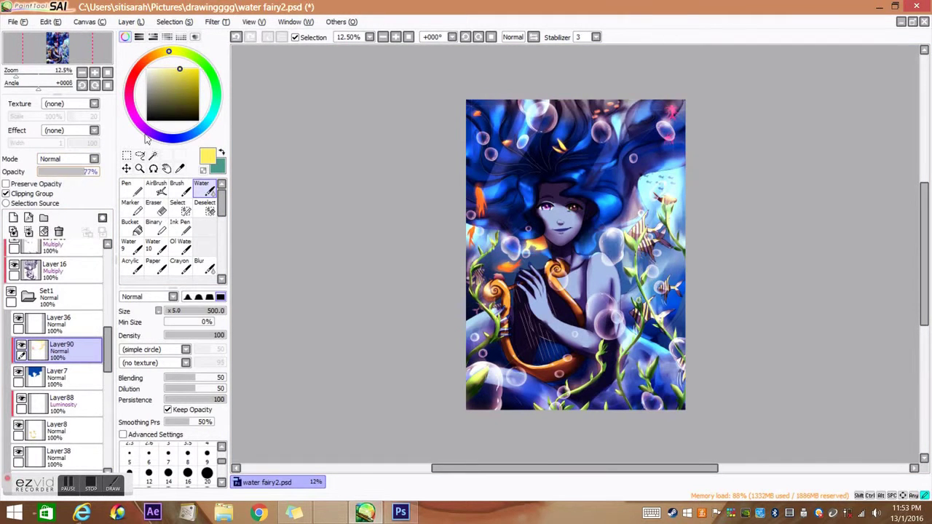
scroll(295, 87, up, 2)
- Sample orange from the harp and continue on Overlay Layer87 and Multiply Layer49
drag(834, 224, 835, 58)
click(156, 188)
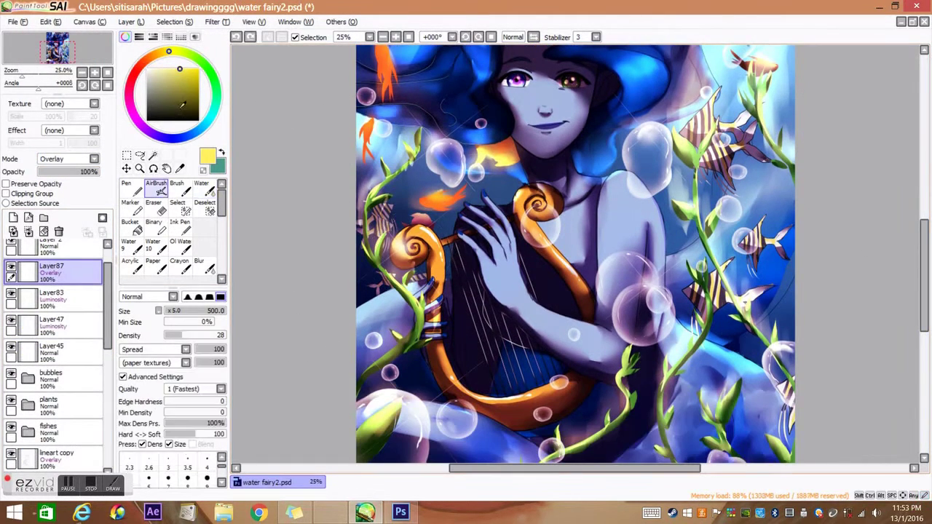
click(131, 188)
alt+click(412, 250)
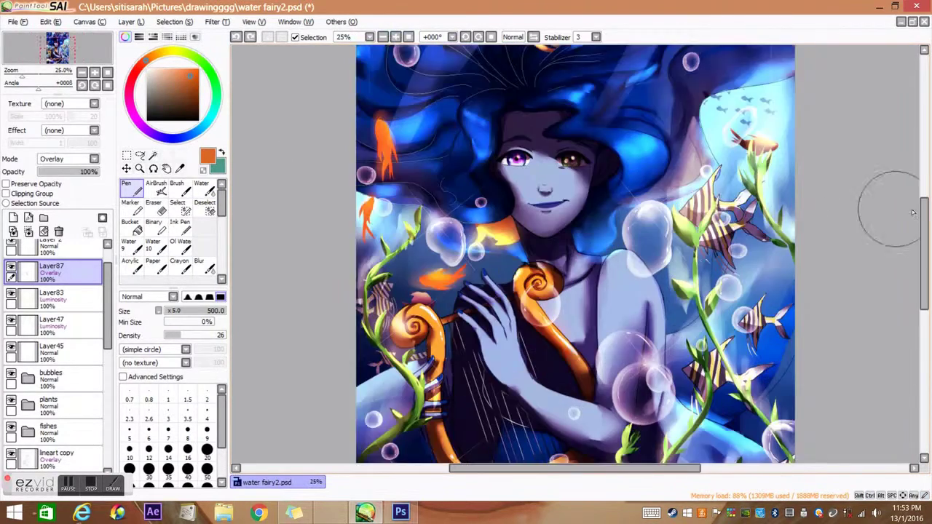
scroll(901, 197, down, 3)
scroll(83, 337, down, 5)
scroll(82, 337, up, 2)
click(69, 302)
click(201, 188)
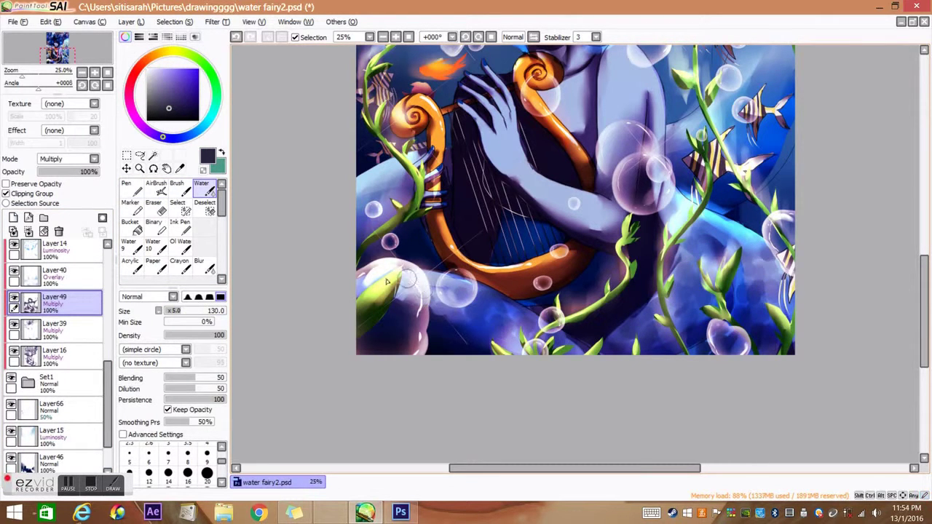
- Expand Set1, add a new layer above Layer42, and pick the Pen with light peach
click(383, 38)
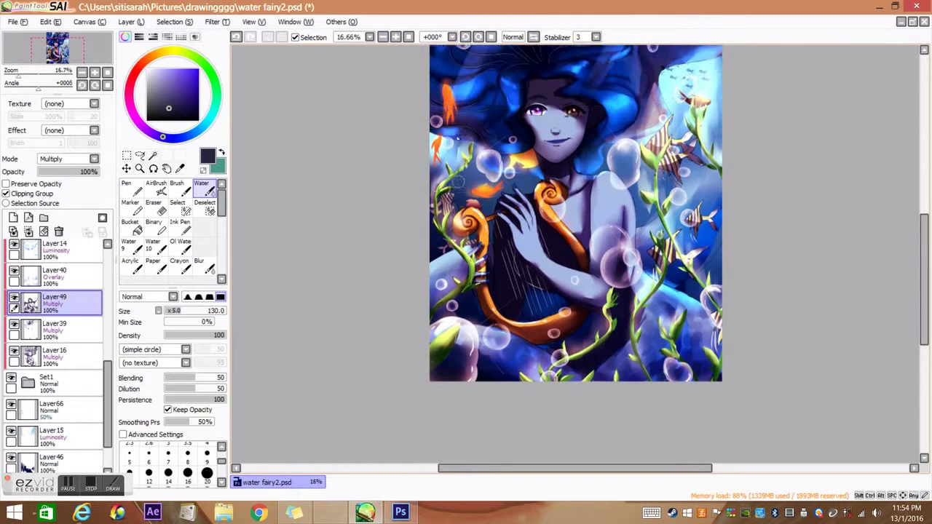
click(28, 382)
scroll(43, 357, down, 3)
key(ctrl+shift+n)
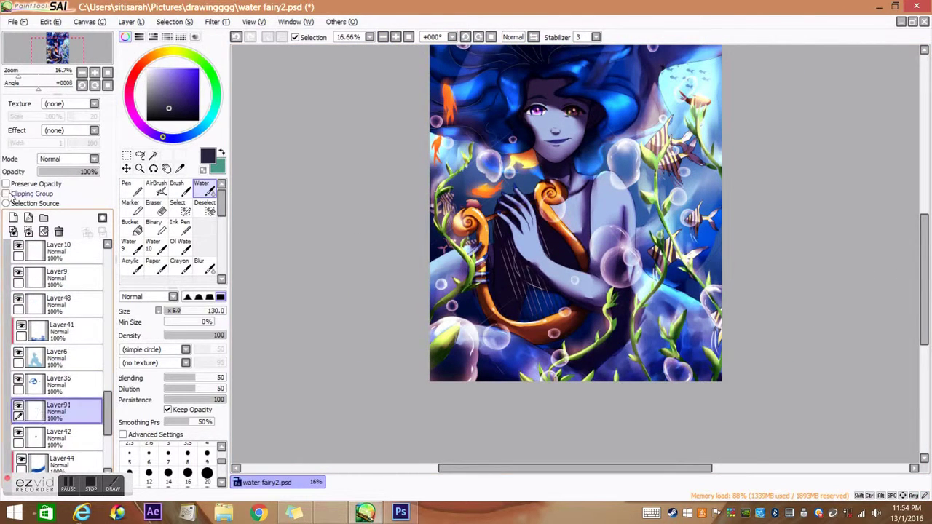
alt+click(593, 164)
click(126, 188)
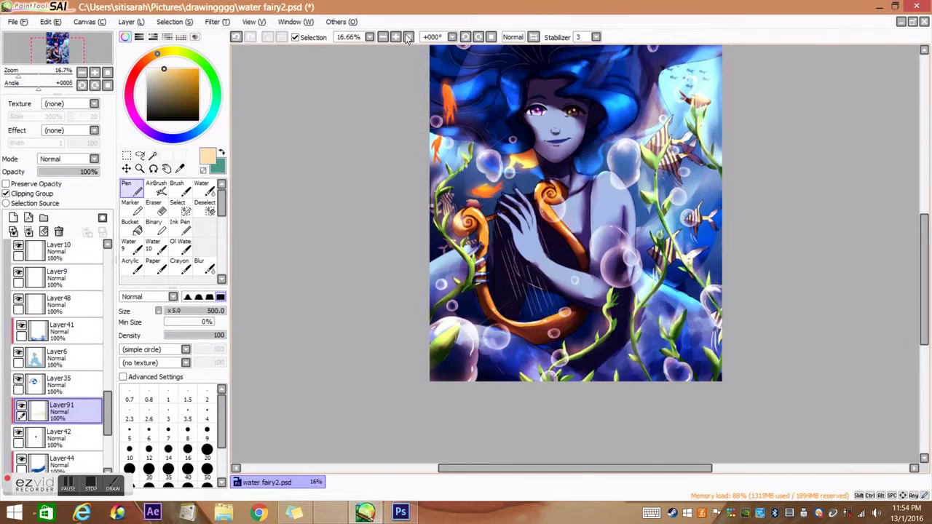
- Zoom in on the harp and switch Layer43 to the Eraser and Water blending brush
click(396, 37)
scroll(59, 350, down, 2)
click(59, 428)
click(154, 207)
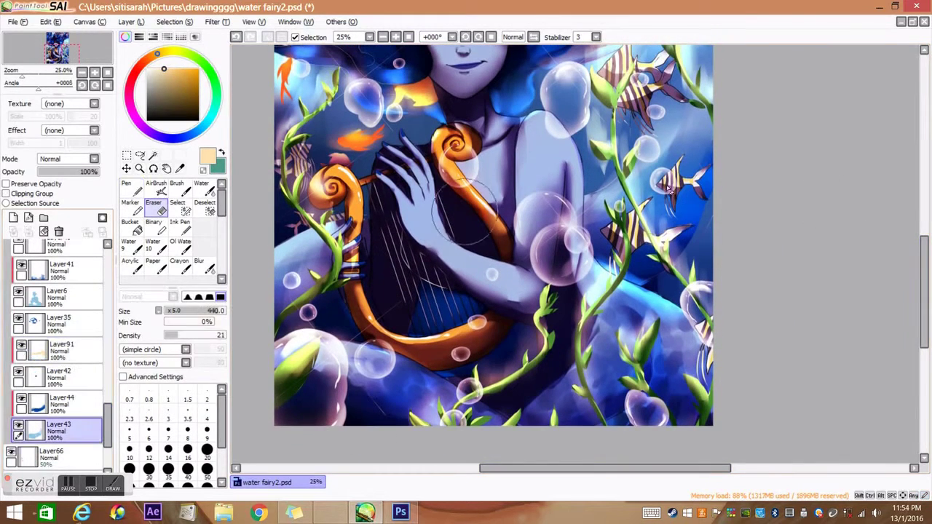
click(207, 189)
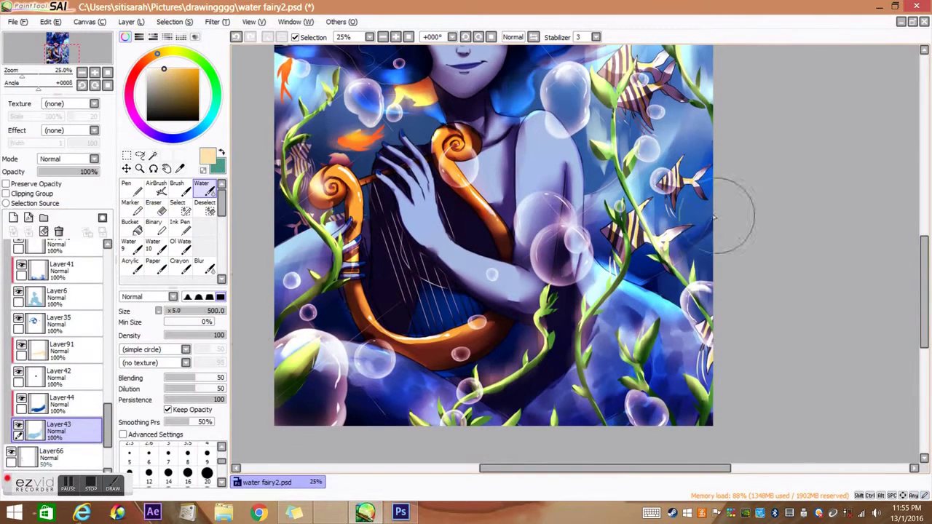
scroll(714, 216, down, 4)
scroll(714, 217, up, 5)
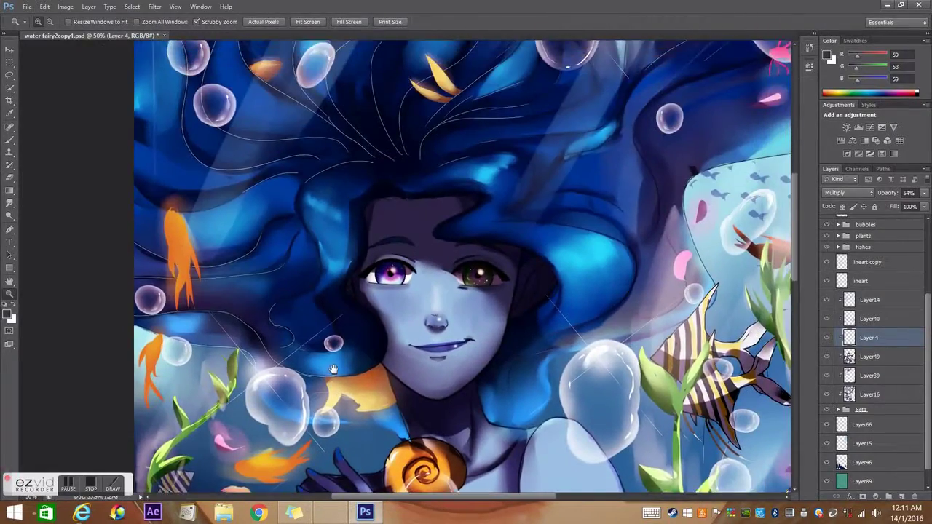
- Select Layer49 with the eraser and toggle its visibility to compare the painting
drag(333, 370, 219, 219)
key(ctrl+0)
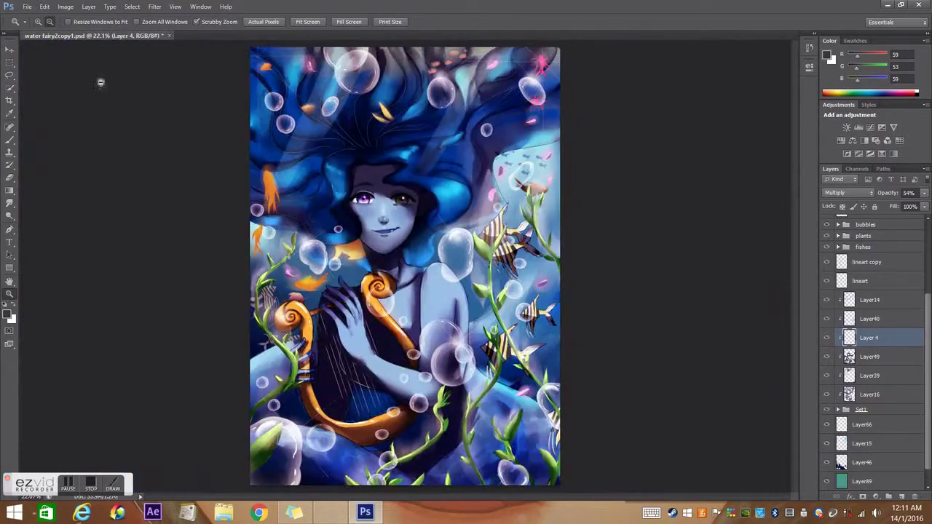
scroll(100, 82, down, 3)
scroll(495, 240, up, 5)
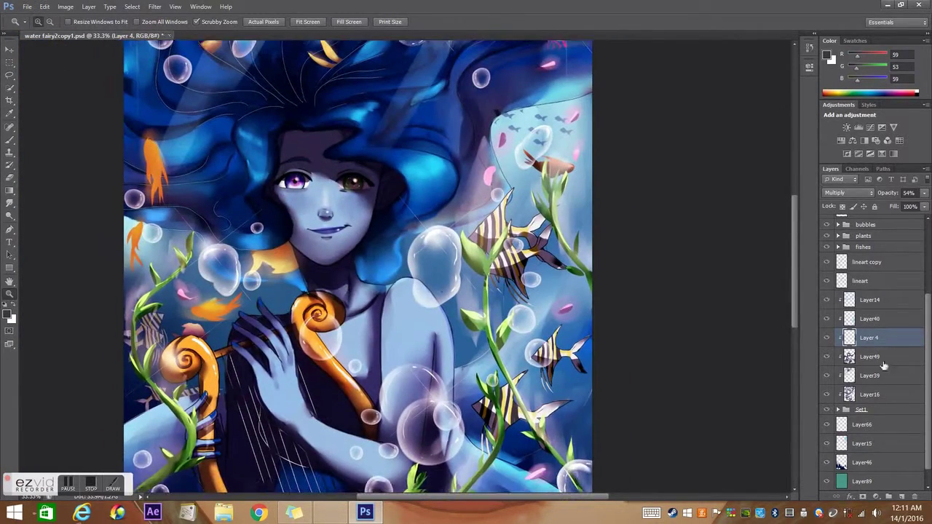
click(874, 357)
key(e)
click(10, 293)
key(ctrl+0)
click(826, 357)
click(827, 357)
scroll(88, 66, down, 3)
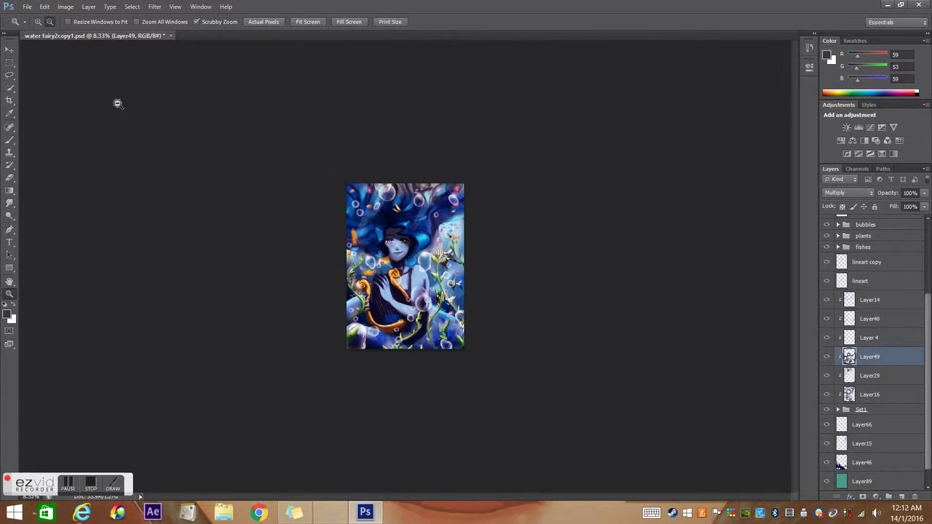
scroll(117, 100, up, 3)
- Save the painting and set the brush size to 160 px, then larger
click(27, 7)
click(43, 141)
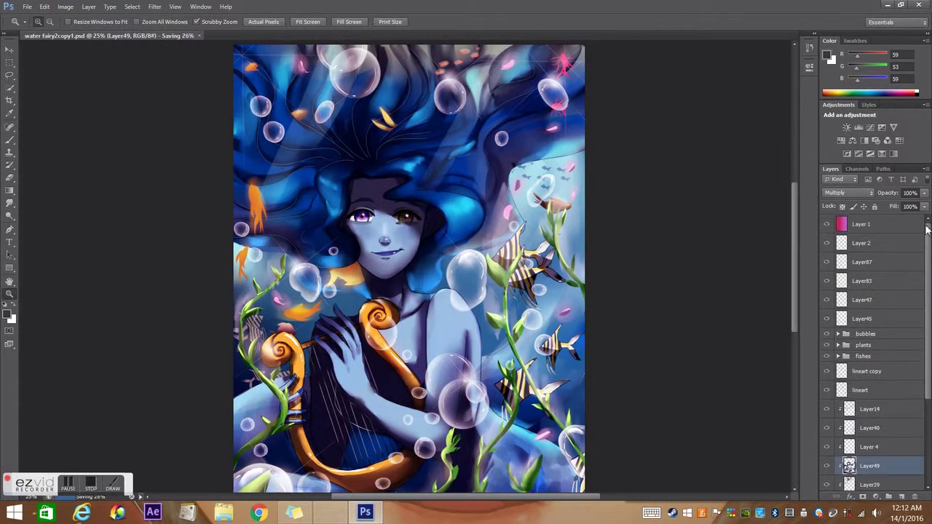
click(48, 21)
text(160)
key(Return)
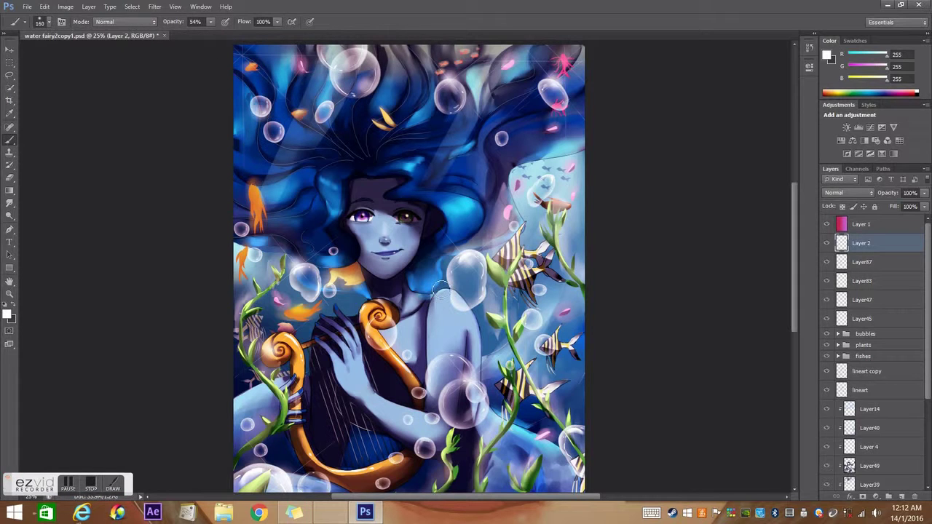
scroll(594, 402, down, 4)
click(15, 21)
click(44, 50)
- Fit the image on screen and save the painting again
key(z)
key(ctrl+0)
click(27, 7)
click(52, 136)
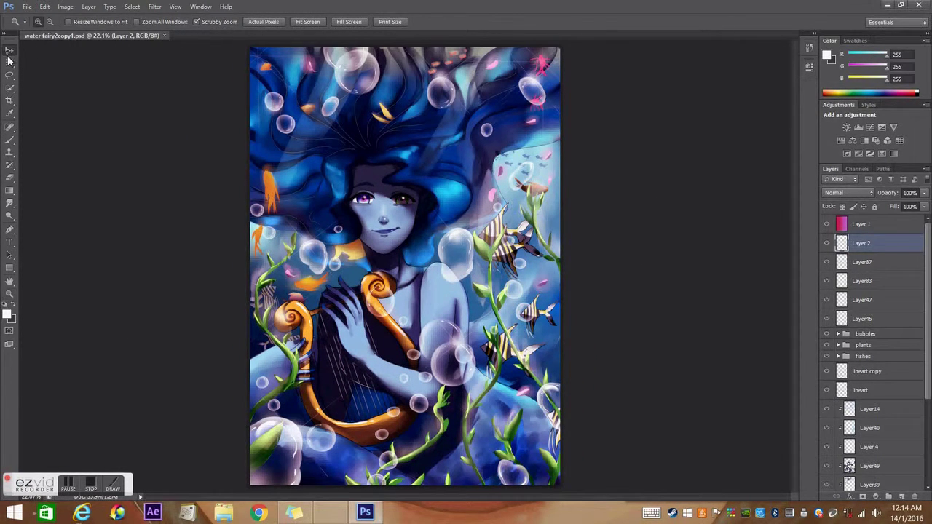
key(ctrl+minus)
key(ctrl+minus)
- Set Layer 2's blend mode to Linear Dodge (Add)
click(847, 193)
click(848, 320)
key(ctrl+plus)
key(ctrl+plus)
key(ctrl+plus)
scroll(834, 413, down, 3)
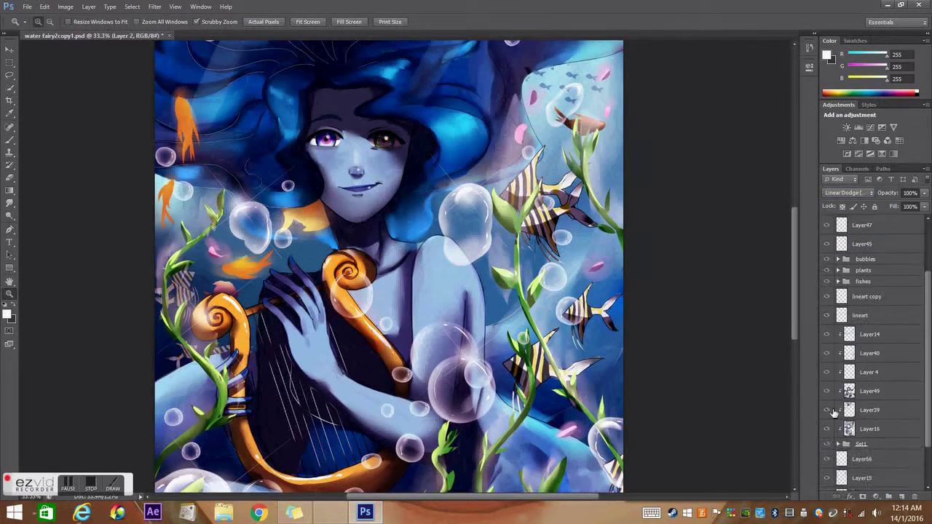
- Select Layer16 and set the Smudge tool to 85% strength
click(858, 428)
key(r)
click(49, 21)
key(8)
key(5)
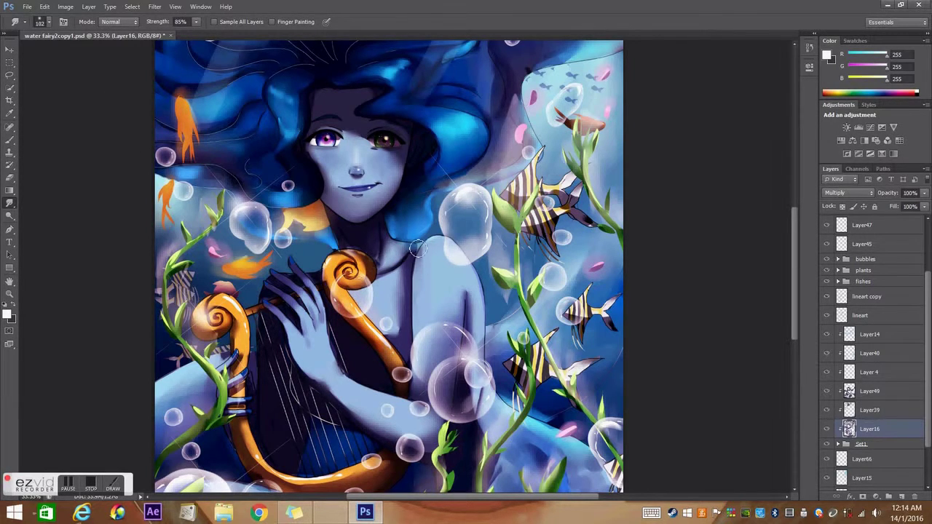